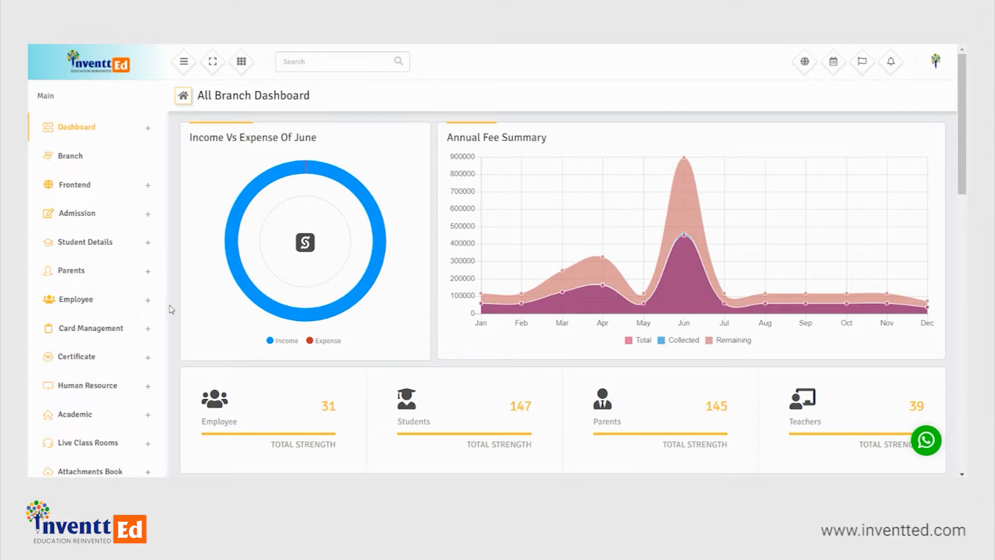
- Open the account list in the Office Accounting module
{"action": "scroll", "coordinate": [132, 276], "scroll_direction": "down", "scroll_amount": 4}
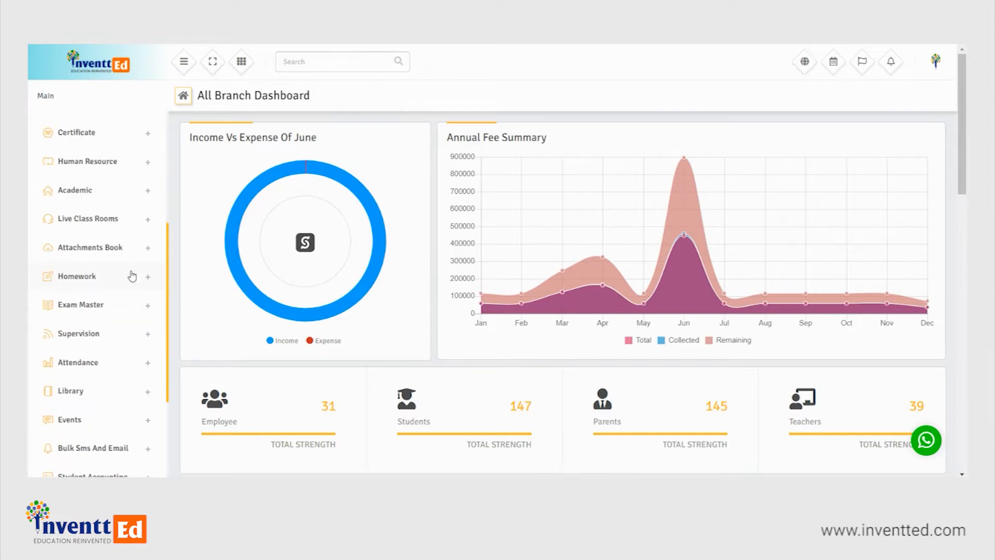
{"action": "scroll", "coordinate": [132, 276], "scroll_direction": "down", "scroll_amount": 3}
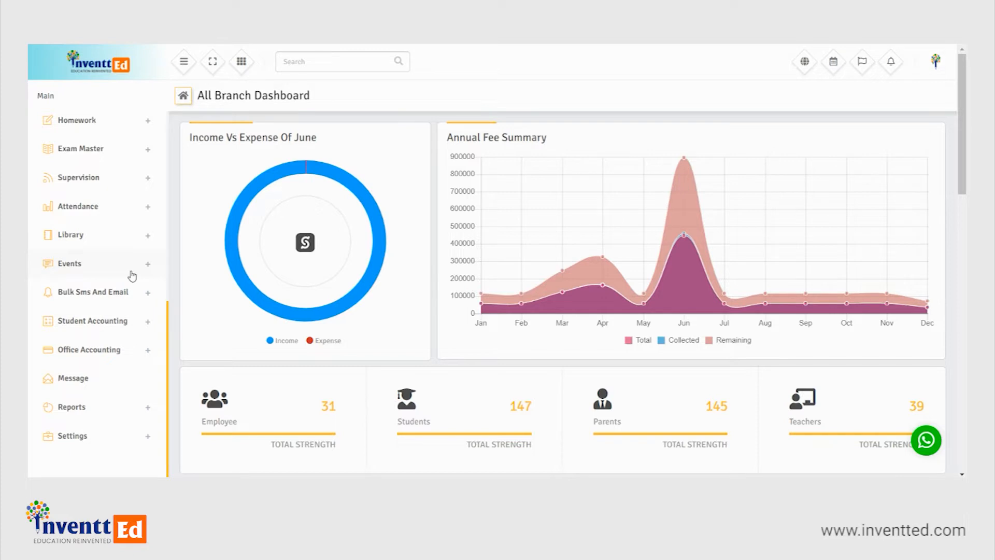
{"action": "left_click", "coordinate": [108, 354]}
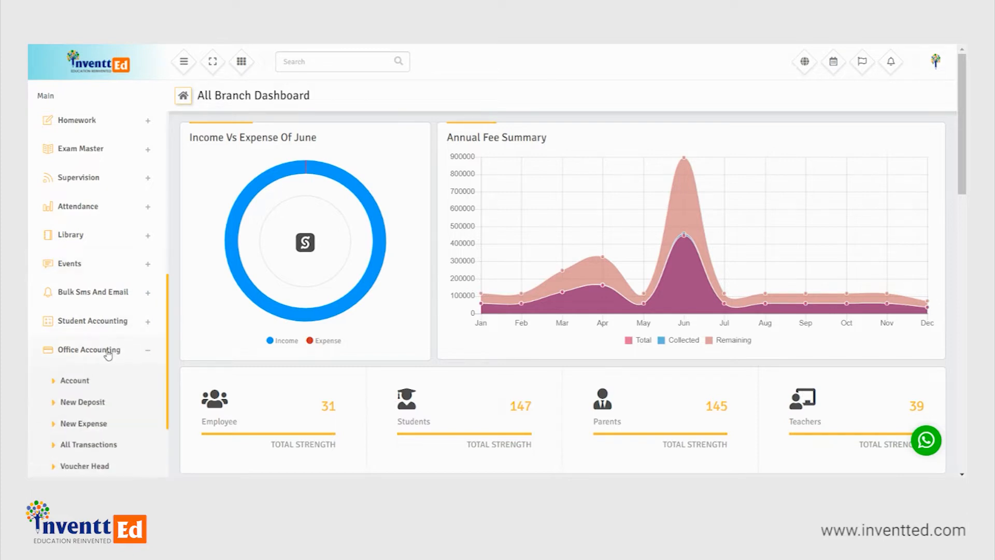
{"action": "scroll", "coordinate": [107, 354], "scroll_direction": "down", "scroll_amount": 2}
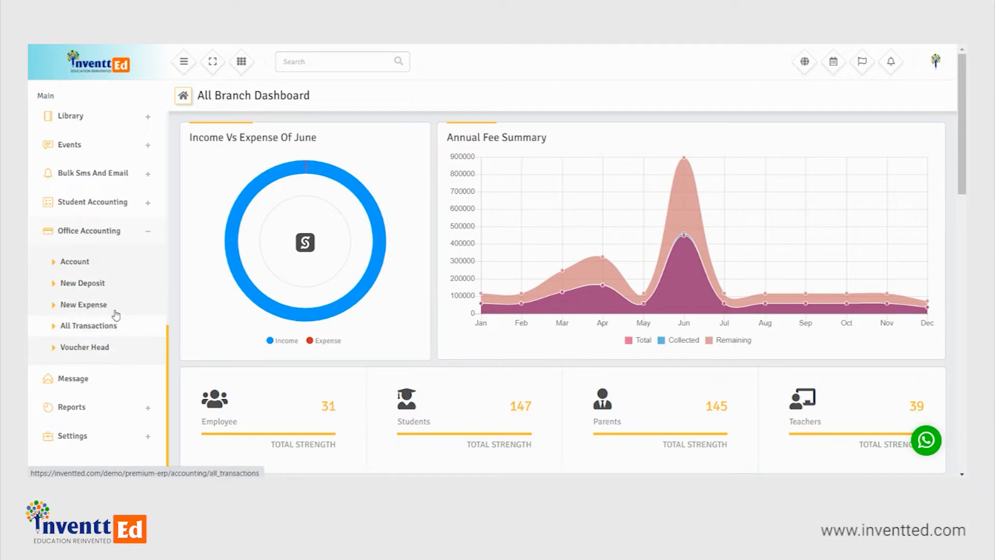
{"action": "left_click", "coordinate": [88, 263]}
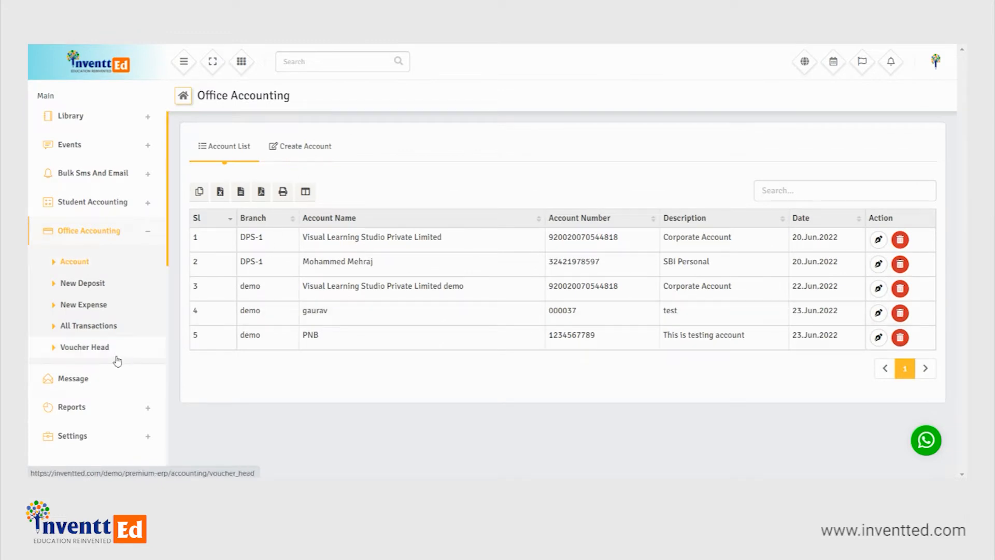
- Add and save a voucher head named xyz of type Expense for branch DPS-1
{"action": "left_click", "coordinate": [86, 347]}
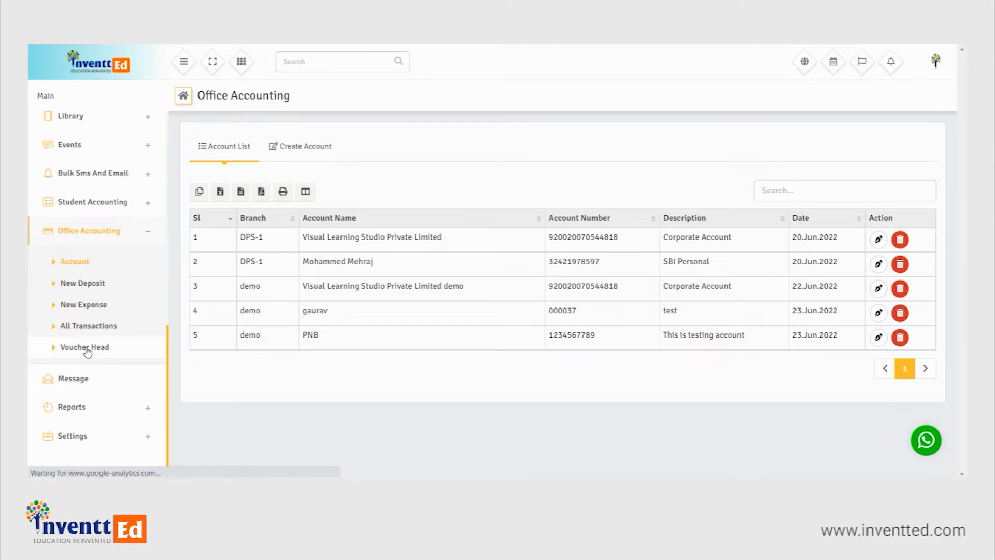
{"action": "left_click", "coordinate": [449, 190]}
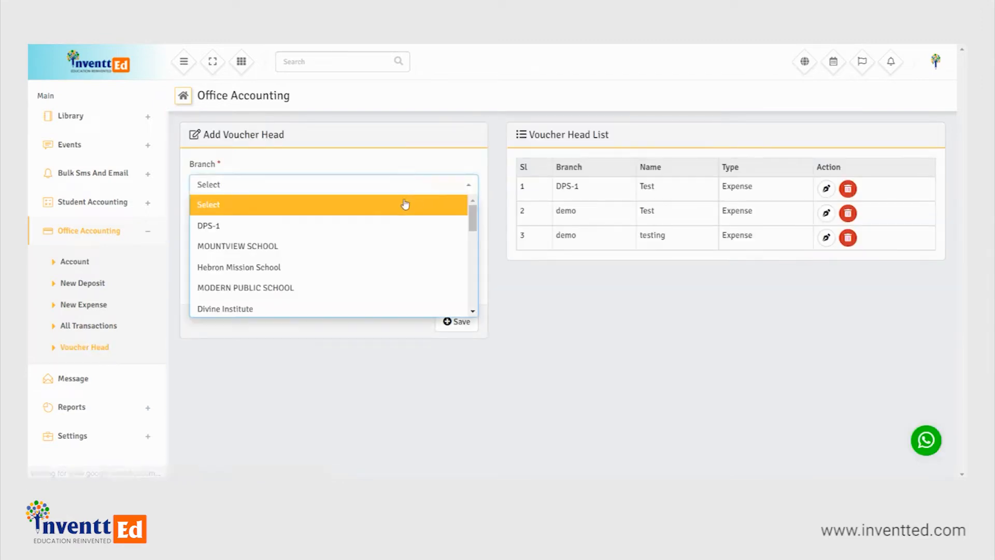
{"action": "left_click", "coordinate": [334, 224]}
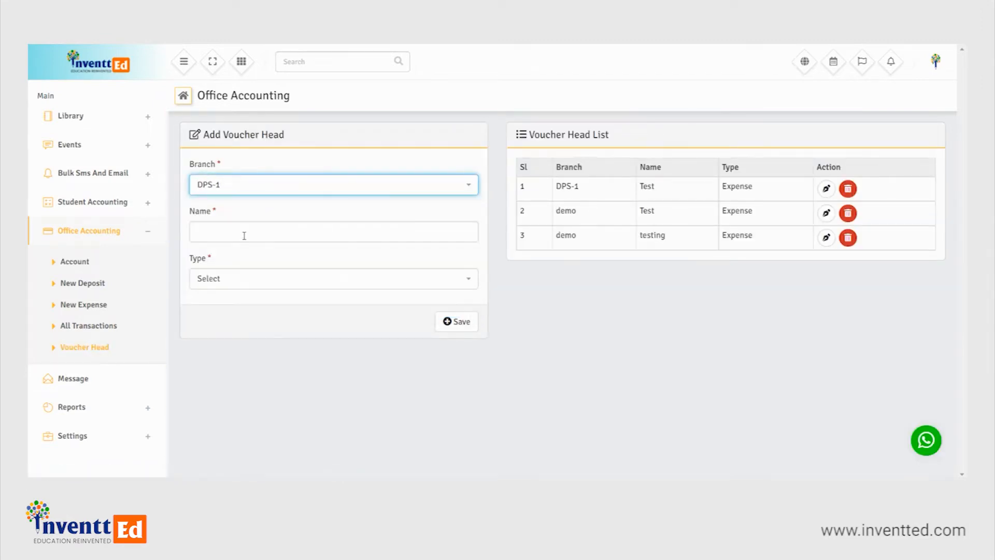
{"action": "left_click", "coordinate": [244, 236]}
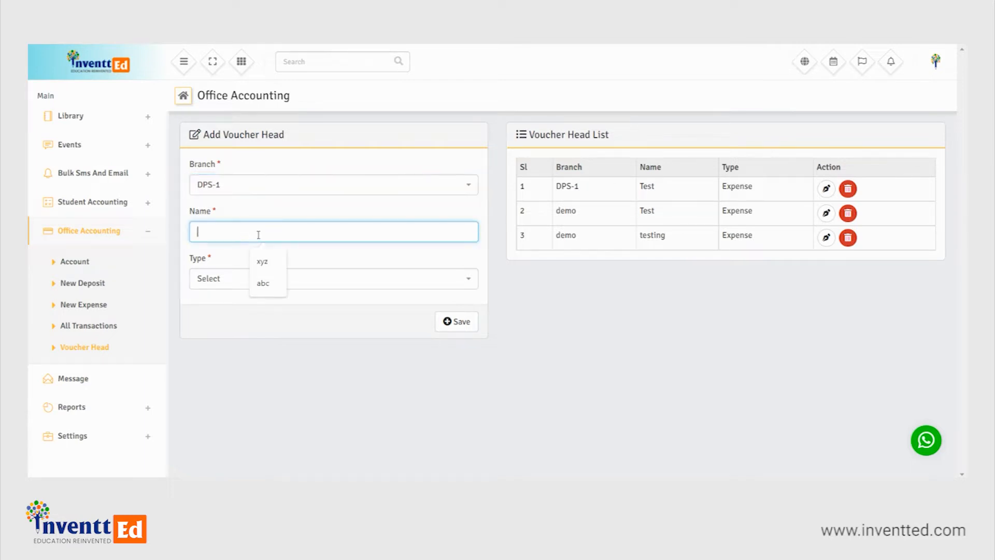
{"action": "left_click", "coordinate": [269, 262]}
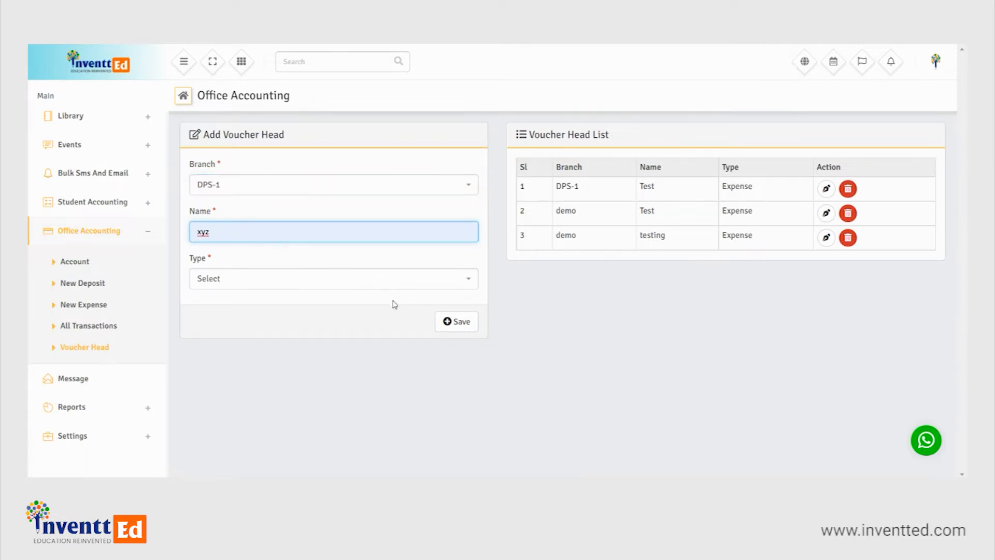
{"action": "left_click", "coordinate": [415, 287]}
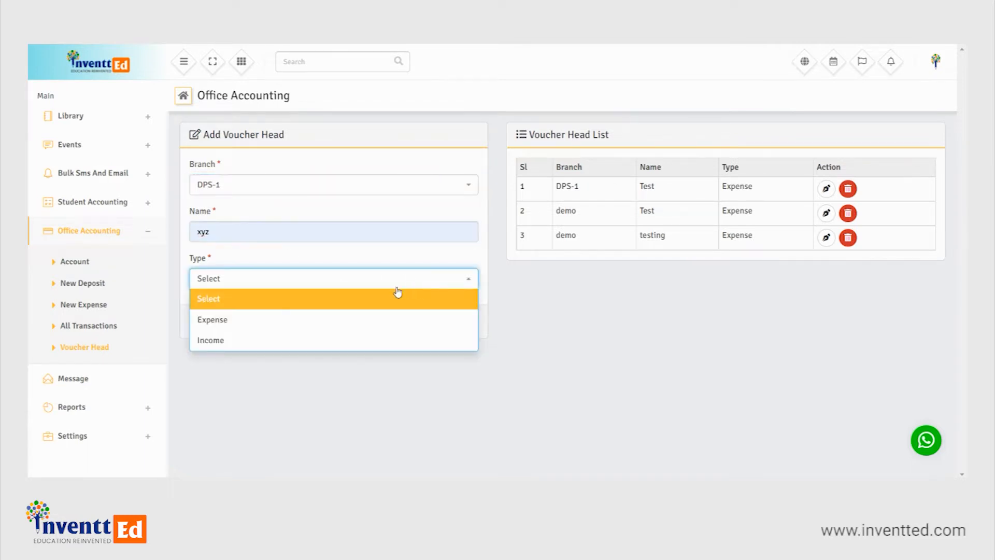
{"action": "left_click", "coordinate": [277, 319]}
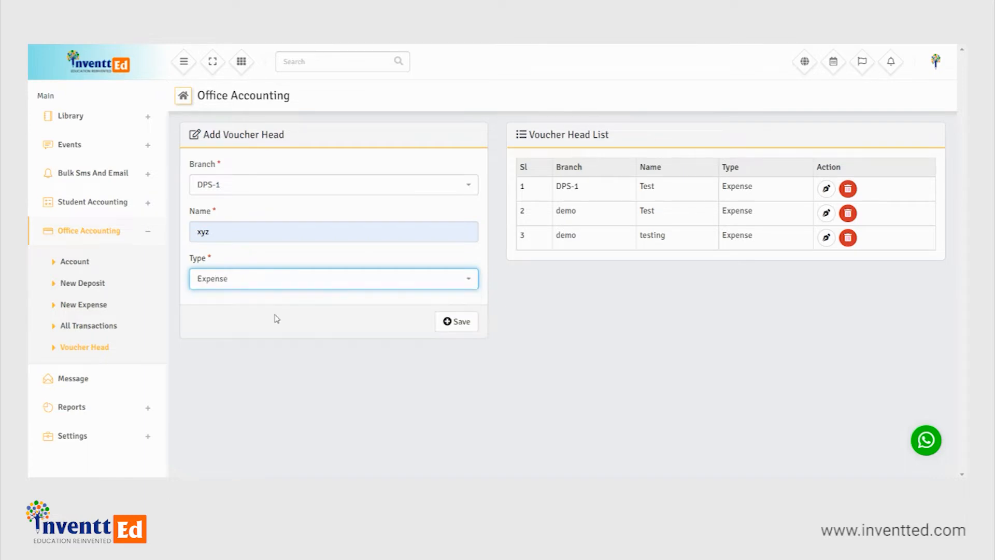
{"action": "left_click", "coordinate": [461, 322]}
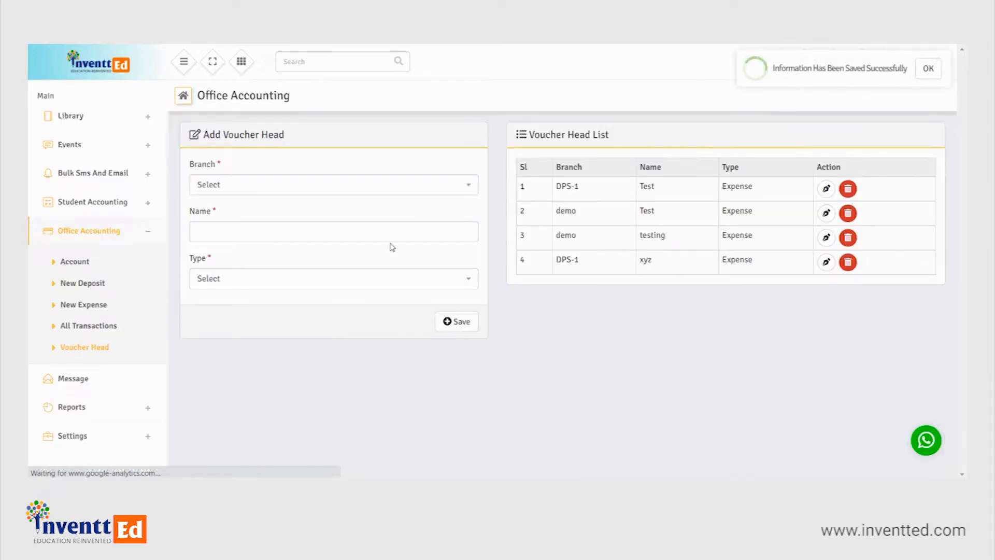
- Add and save a voucher head named abc of type Income for branch DPS-1
{"action": "left_click", "coordinate": [450, 186]}
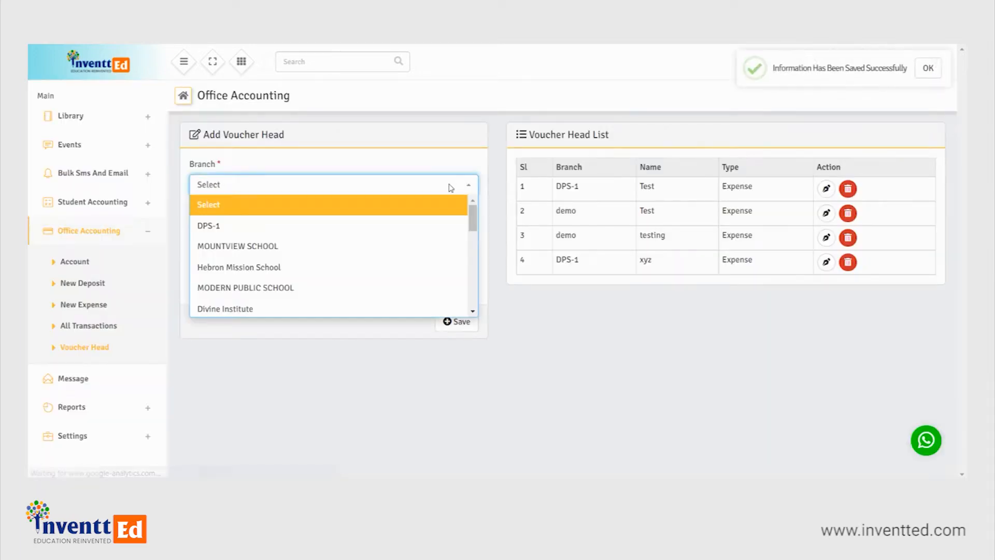
{"action": "left_click", "coordinate": [319, 227]}
{"action": "left_click", "coordinate": [342, 231]}
{"action": "left_click", "coordinate": [267, 282]}
{"action": "left_click", "coordinate": [391, 285]}
{"action": "left_click", "coordinate": [285, 340]}
{"action": "left_click", "coordinate": [449, 323]}
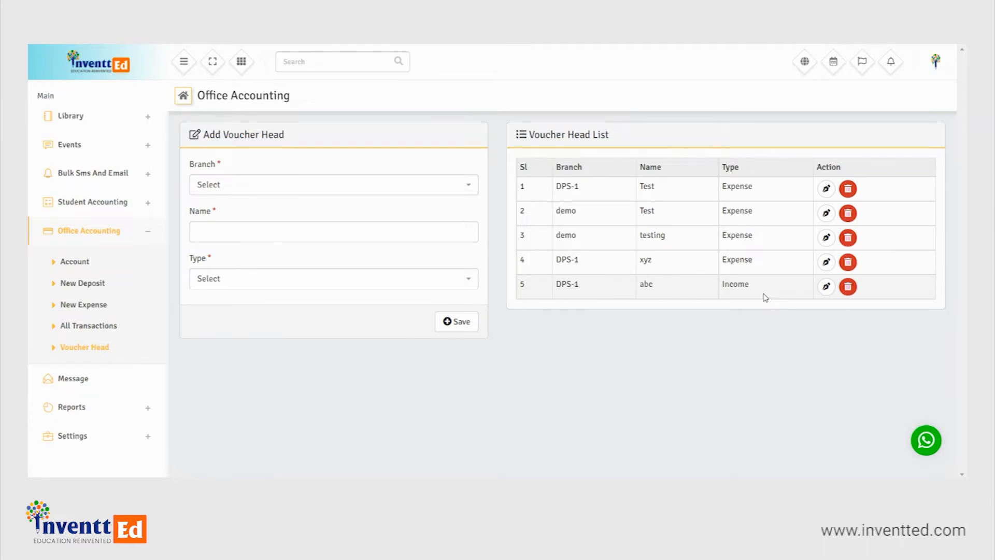
- Start a new office account for branch DPS-1 with the account name DPS1 Account
{"action": "left_click", "coordinate": [93, 267]}
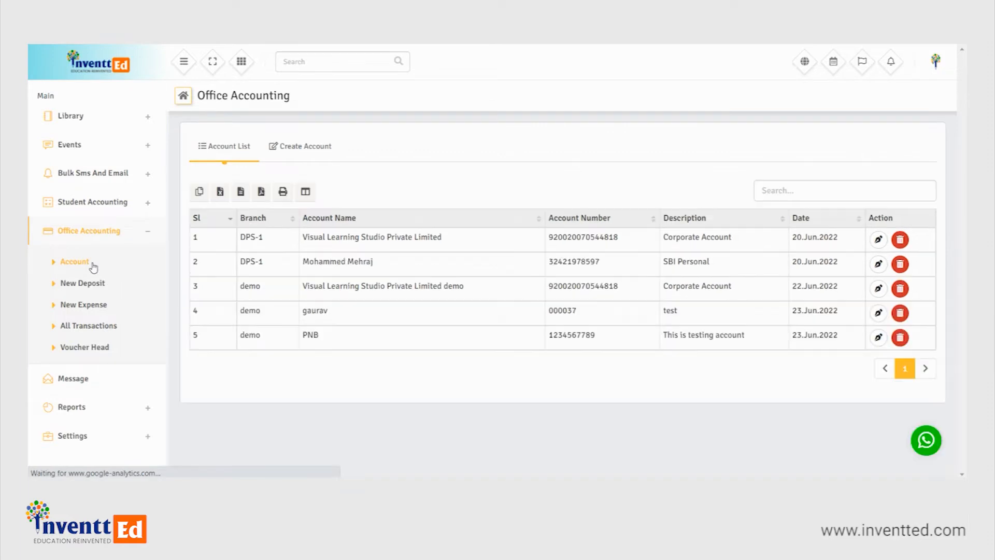
{"action": "left_click", "coordinate": [324, 149]}
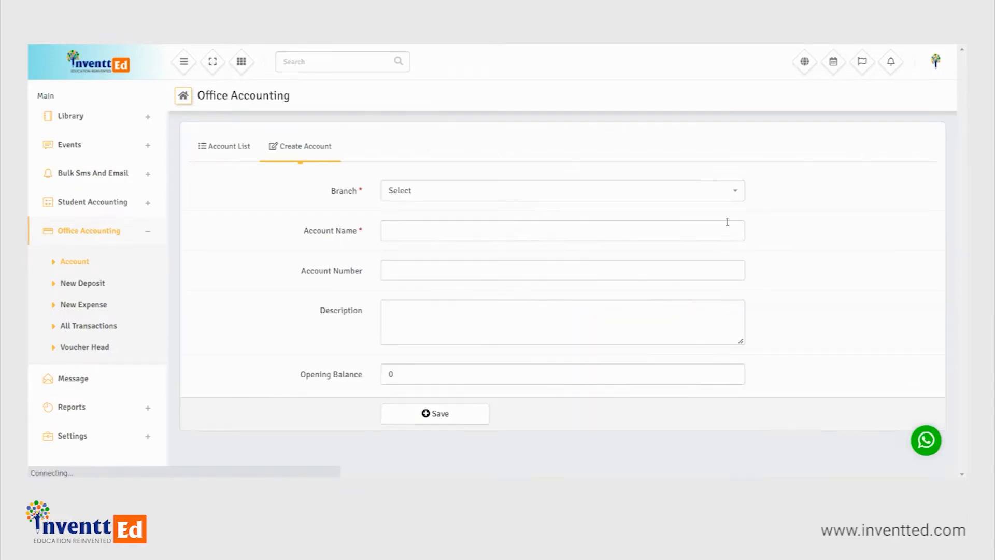
{"action": "left_click", "coordinate": [730, 192]}
{"action": "left_click", "coordinate": [505, 229]}
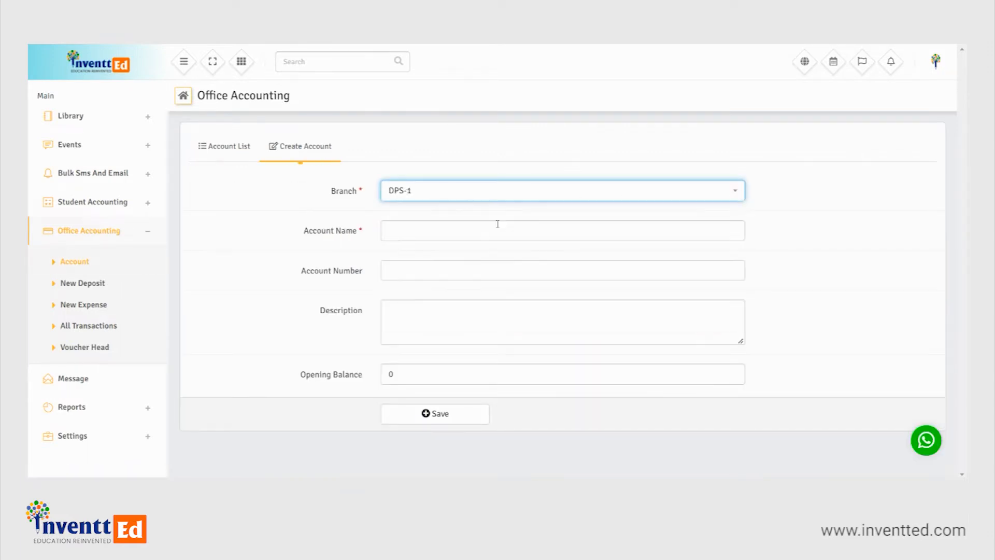
{"action": "left_click", "coordinate": [417, 231]}
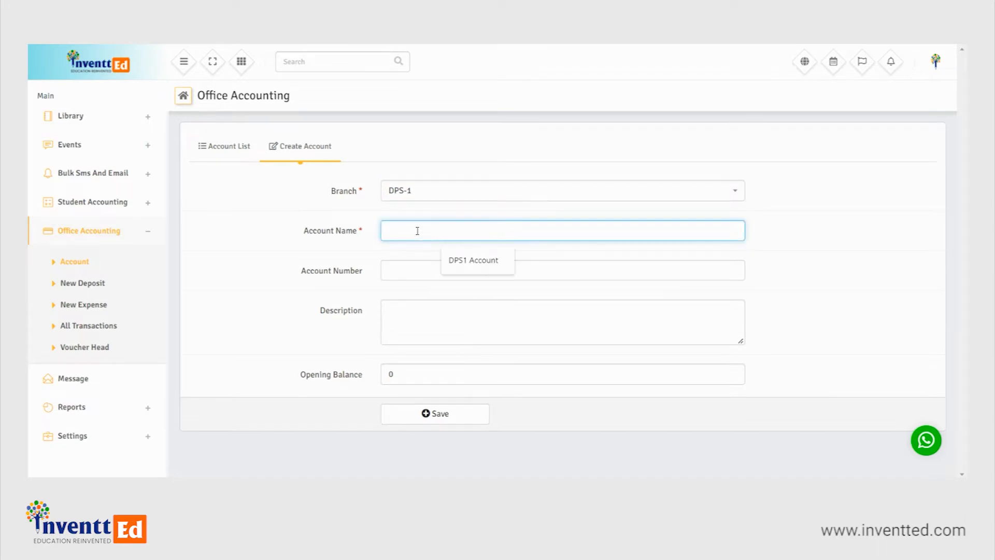
{"action": "left_click", "coordinate": [469, 264]}
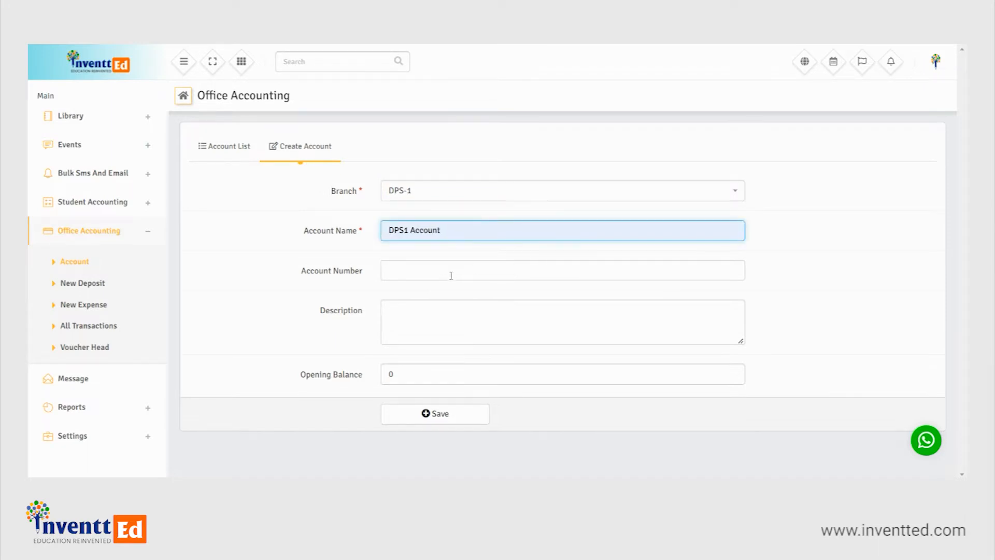
- Fill in the account number, set the opening balance to 30000 and save the new account
{"action": "left_click", "coordinate": [408, 272]}
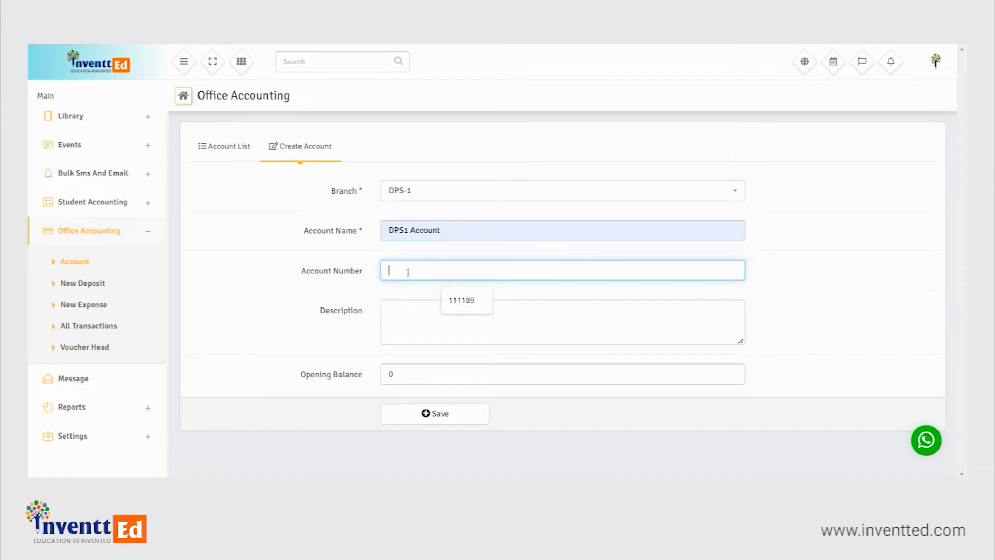
{"action": "left_click", "coordinate": [464, 300]}
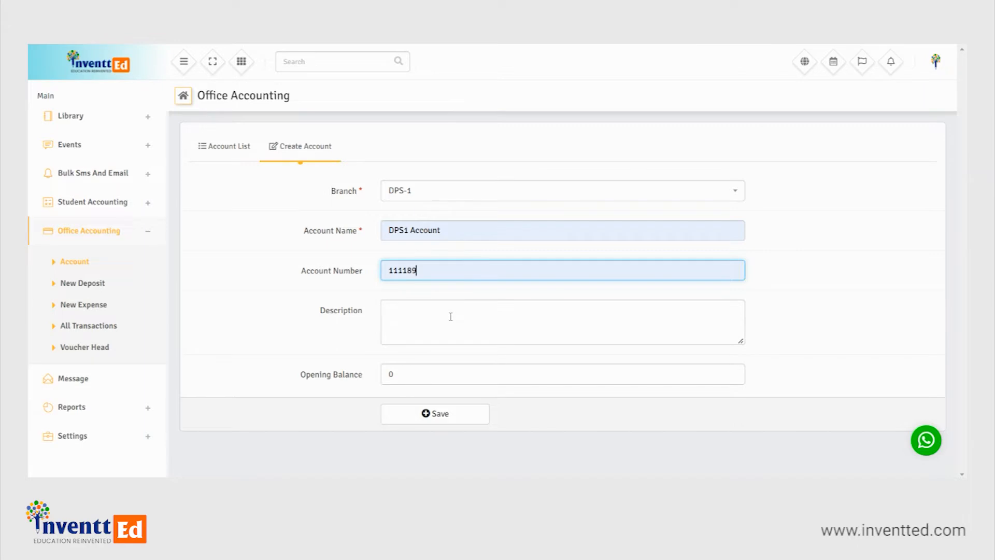
{"action": "left_click", "coordinate": [420, 381]}
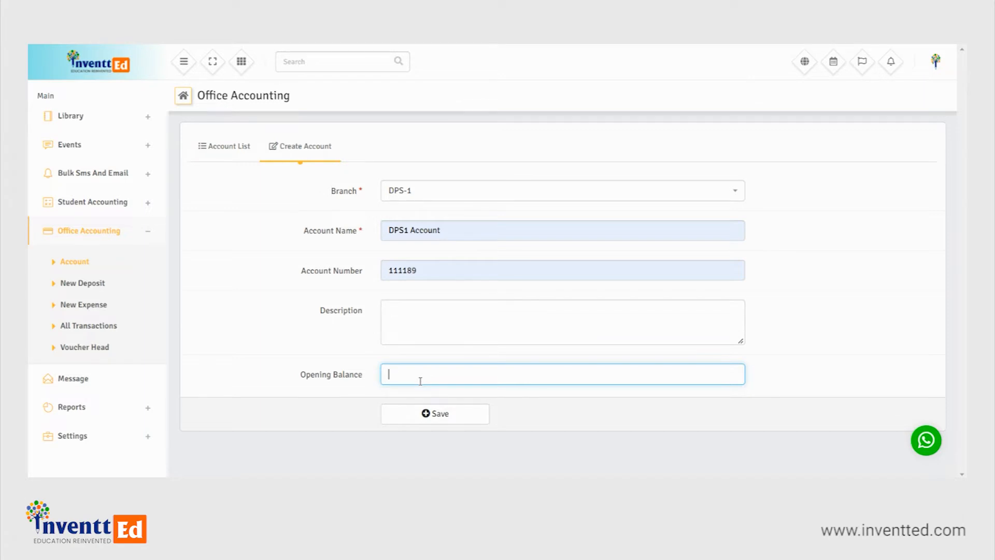
{"action": "type", "text": "30000"}
{"action": "left_click", "coordinate": [427, 413]}
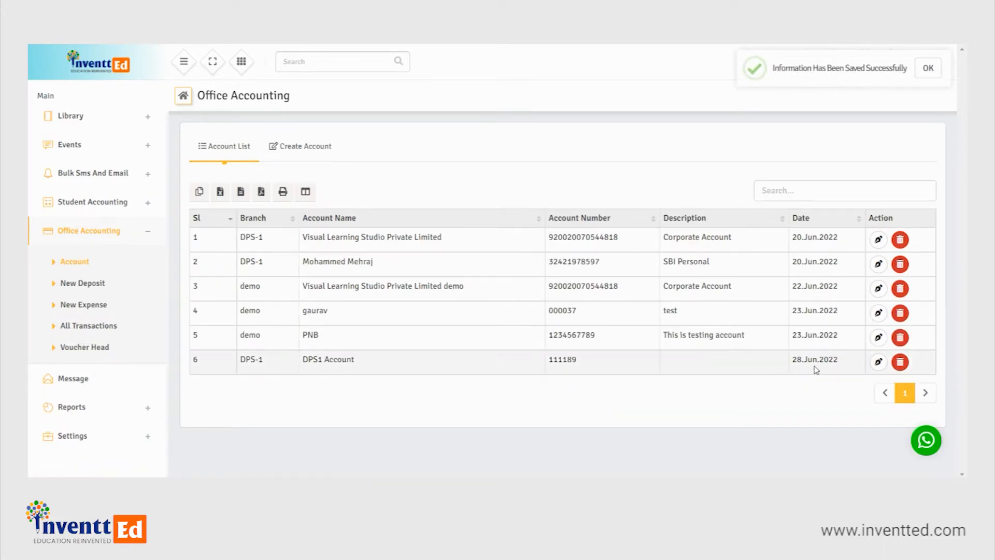
- Start a new deposit entry in Office Accounting for branch DPS-1
{"action": "left_click", "coordinate": [104, 288]}
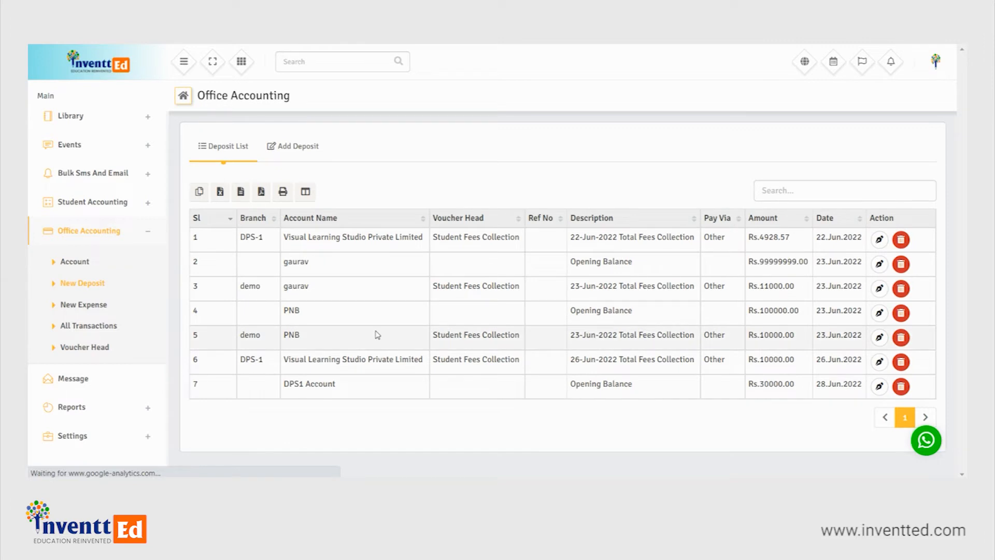
{"action": "left_click", "coordinate": [288, 147]}
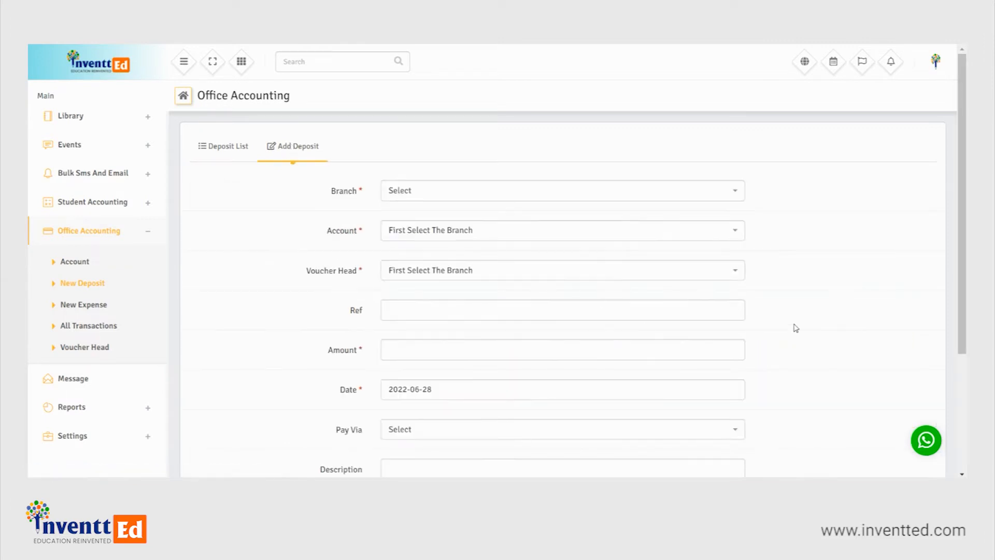
{"action": "scroll", "coordinate": [965, 237], "scroll_direction": "down", "scroll_amount": 1}
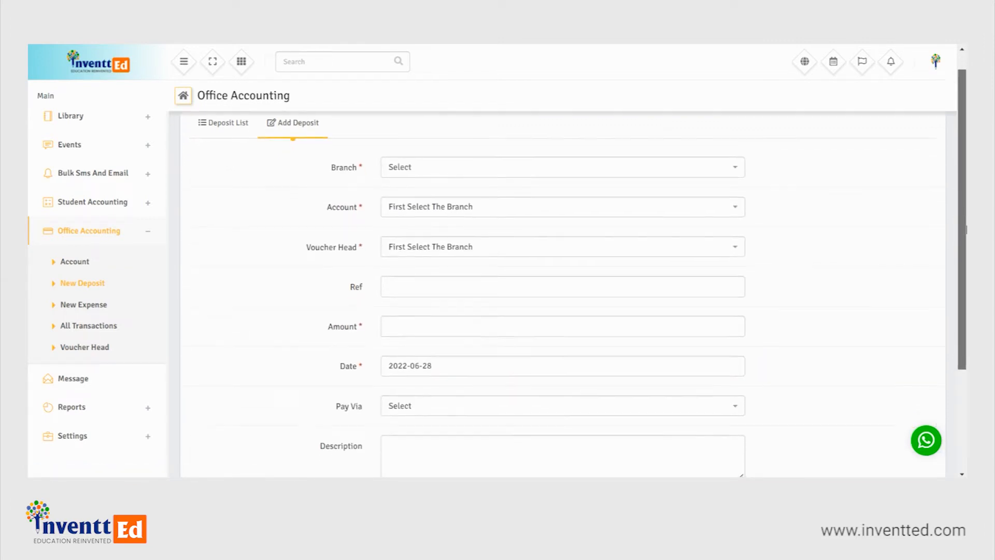
{"action": "scroll", "coordinate": [965, 236], "scroll_direction": "up", "scroll_amount": 1}
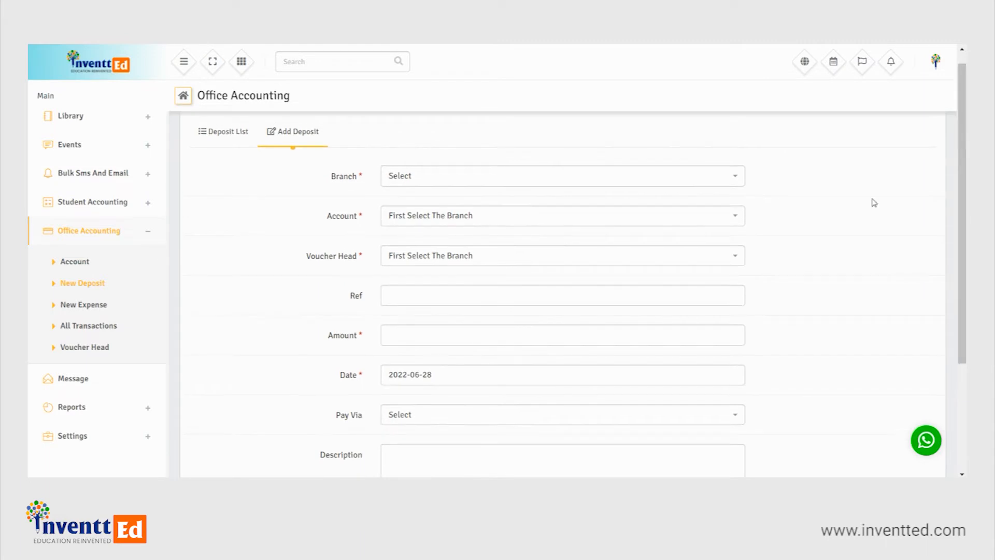
{"action": "left_click", "coordinate": [688, 179]}
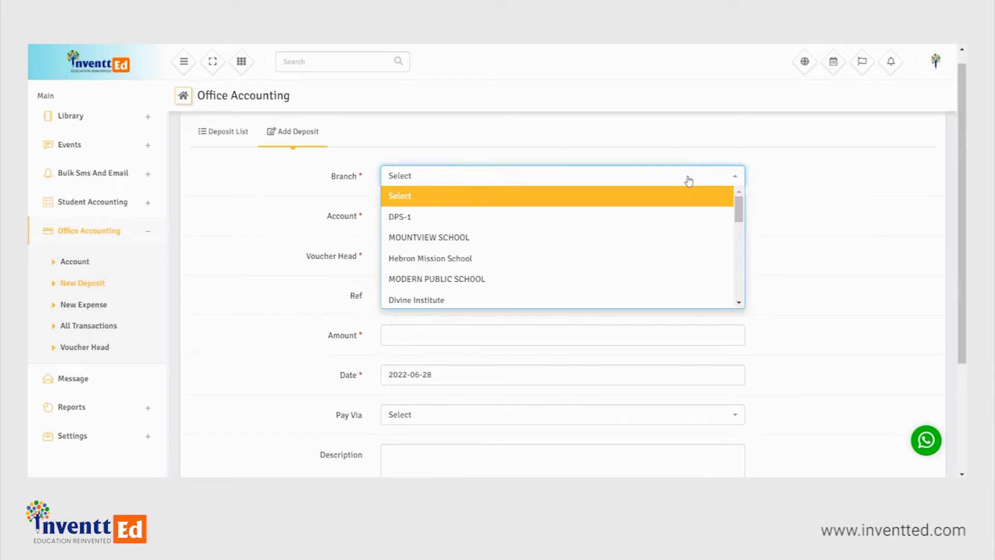
{"action": "left_click", "coordinate": [560, 215]}
- Assign the deposit to DPS1 Account with abc as its voucher head
{"action": "scroll", "coordinate": [965, 233], "scroll_direction": "down", "scroll_amount": 1}
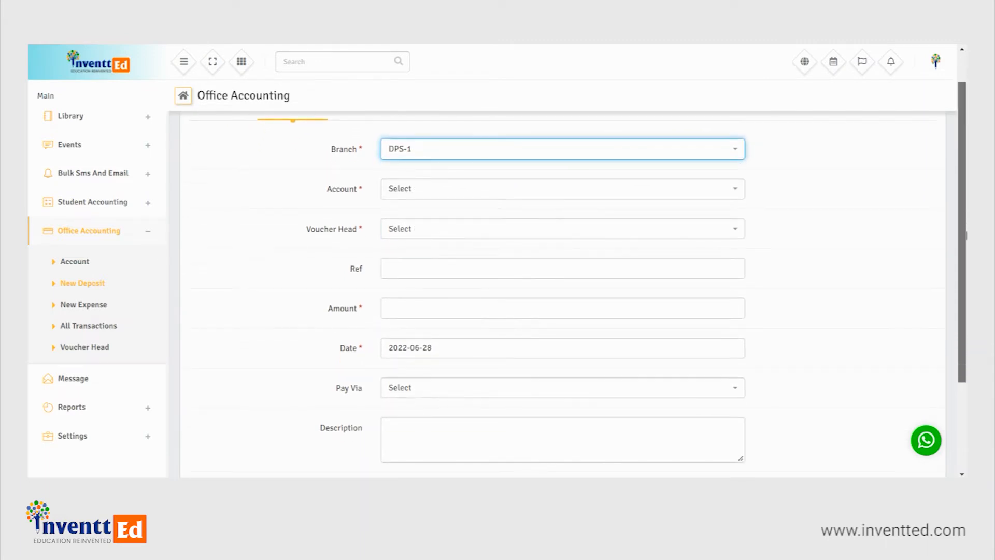
{"action": "left_click", "coordinate": [683, 196]}
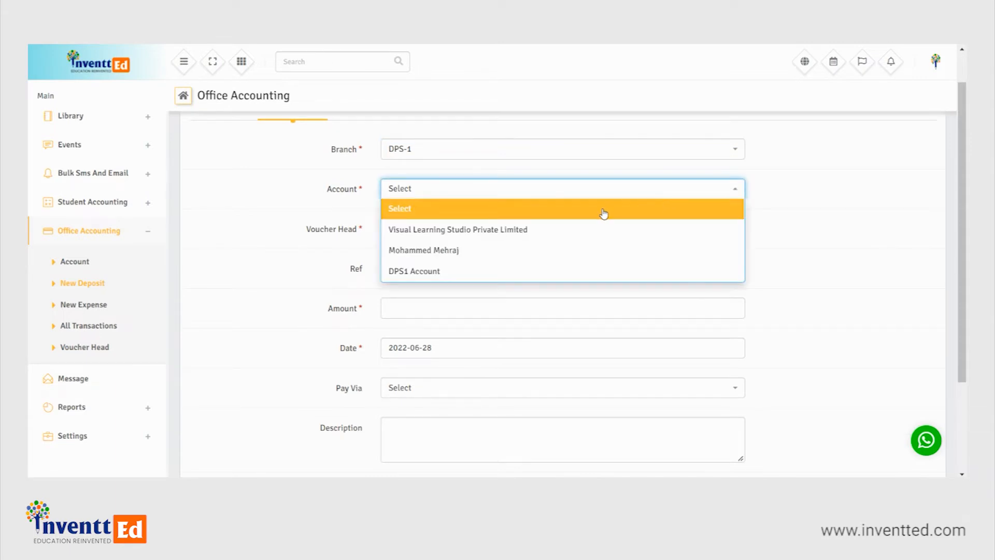
{"action": "left_click", "coordinate": [518, 271]}
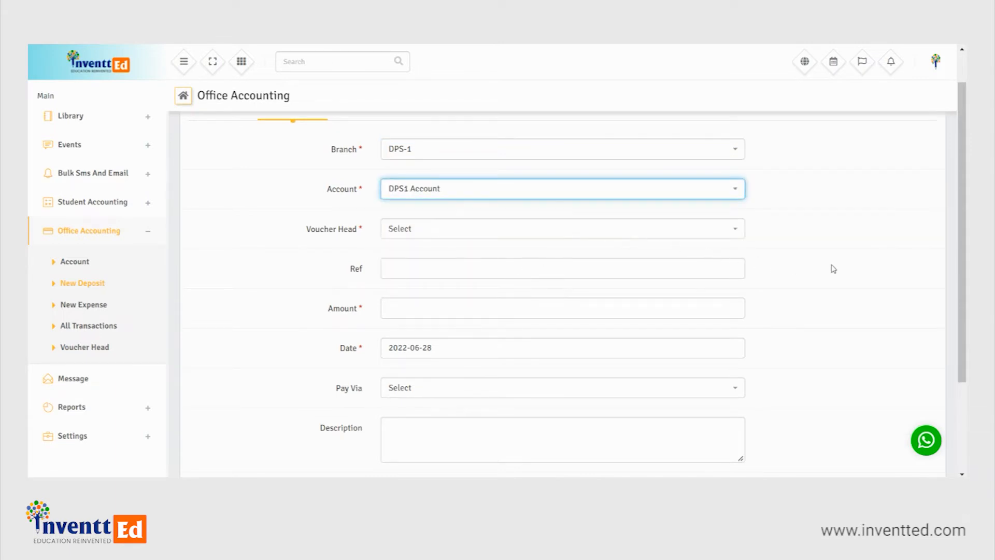
{"action": "left_click", "coordinate": [693, 228]}
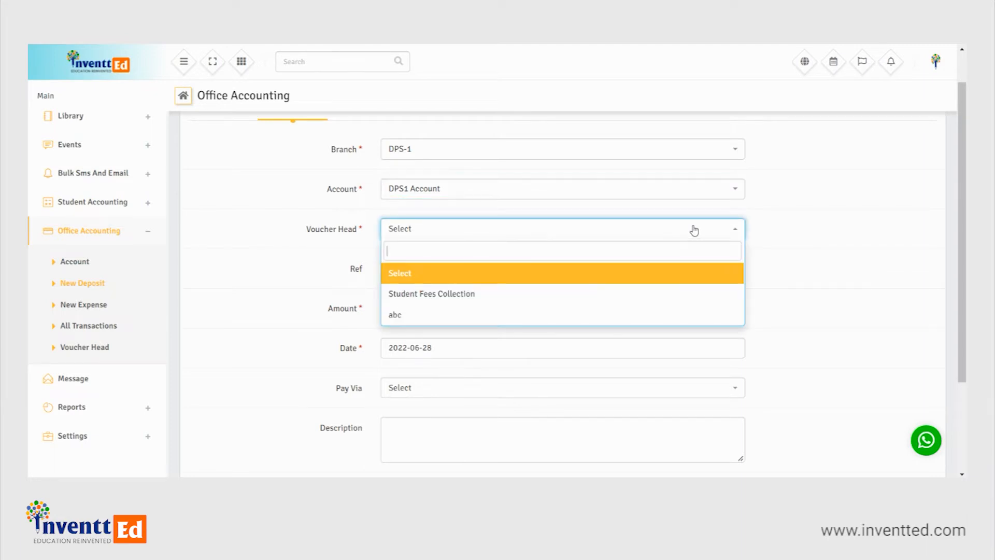
{"action": "left_click", "coordinate": [541, 314]}
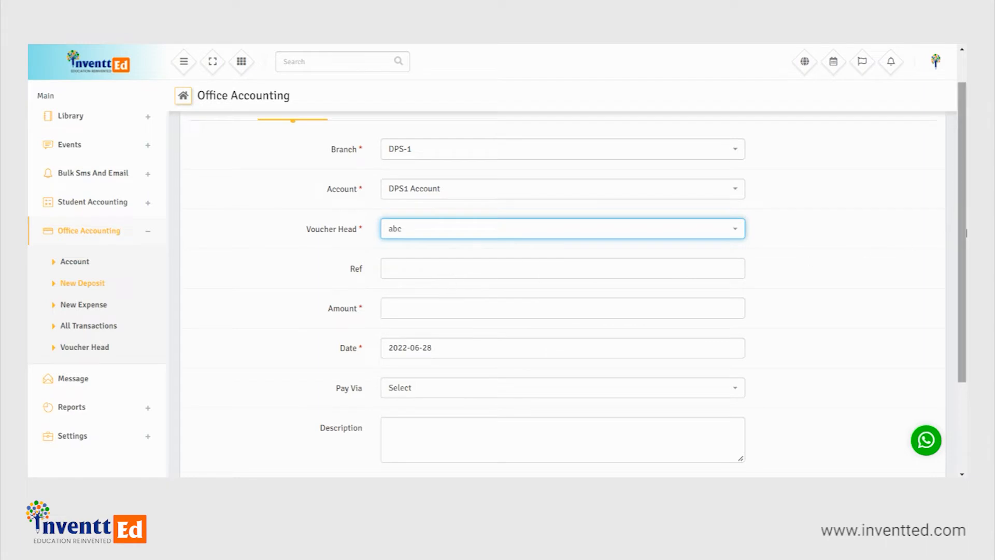
{"action": "scroll", "coordinate": [963, 247], "scroll_direction": "down", "scroll_amount": 1}
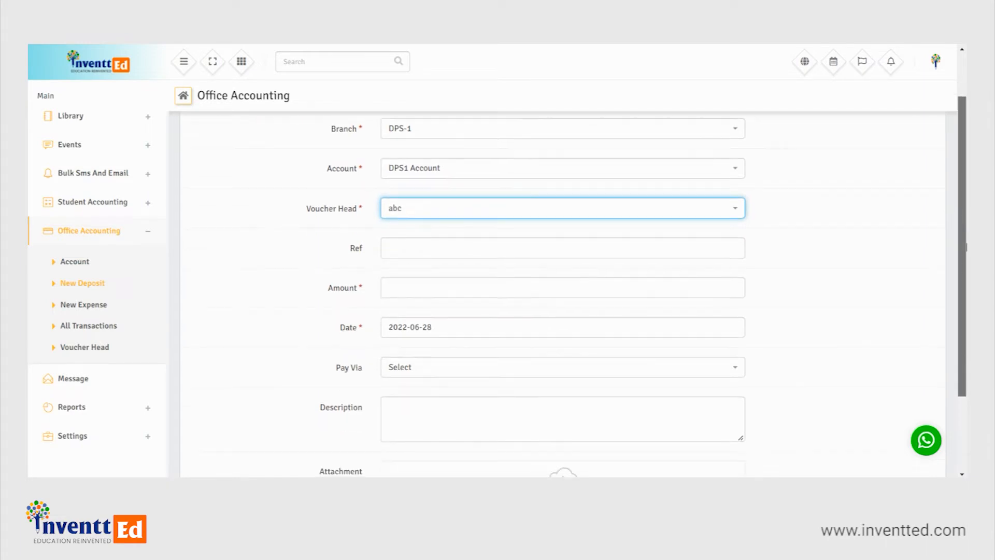
- Enter AOB as the reference of the new deposit
{"action": "left_click", "coordinate": [449, 244]}
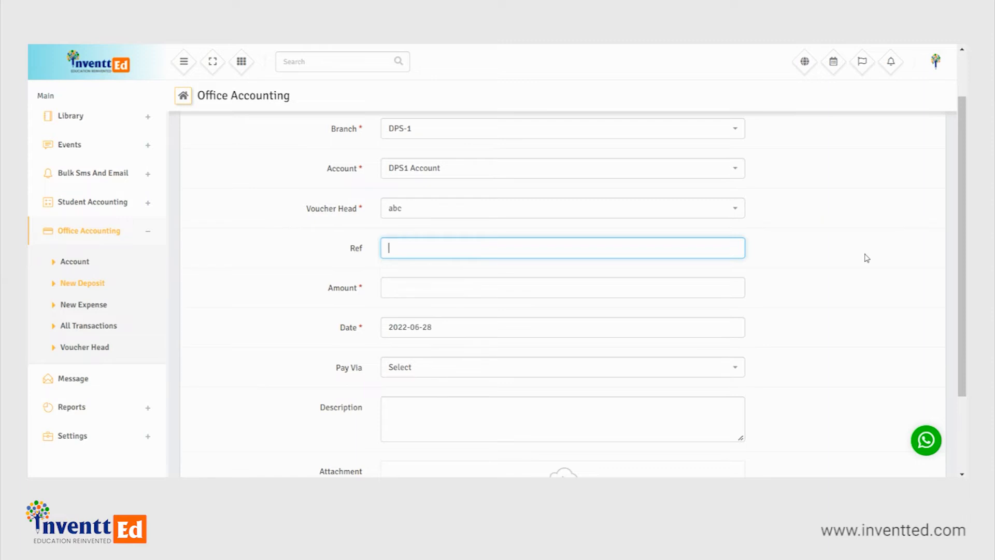
{"action": "type", "text": "aaa"}
{"action": "key", "text": "BackSpace"}
{"action": "key", "text": "BackSpace"}
{"action": "type", "text": "OM"}
{"action": "key", "text": "BackSpace"}
{"action": "type", "text": "B"}
{"action": "key", "text": "Left"}
{"action": "key", "text": "BackSpace"}
{"action": "type", "text": "A"}
{"action": "left_click", "coordinate": [499, 251]}
- Set the deposit amount to 10000 and its payment method to Bank Transfer
{"action": "left_click", "coordinate": [445, 286]}
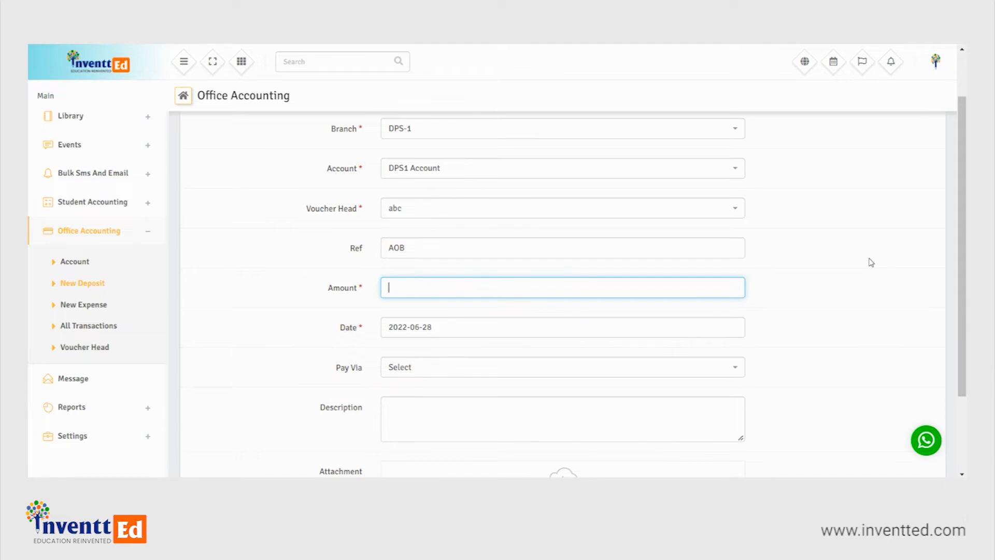
{"action": "type", "text": "10000"}
{"action": "scroll", "coordinate": [870, 324], "scroll_direction": "down", "scroll_amount": 2}
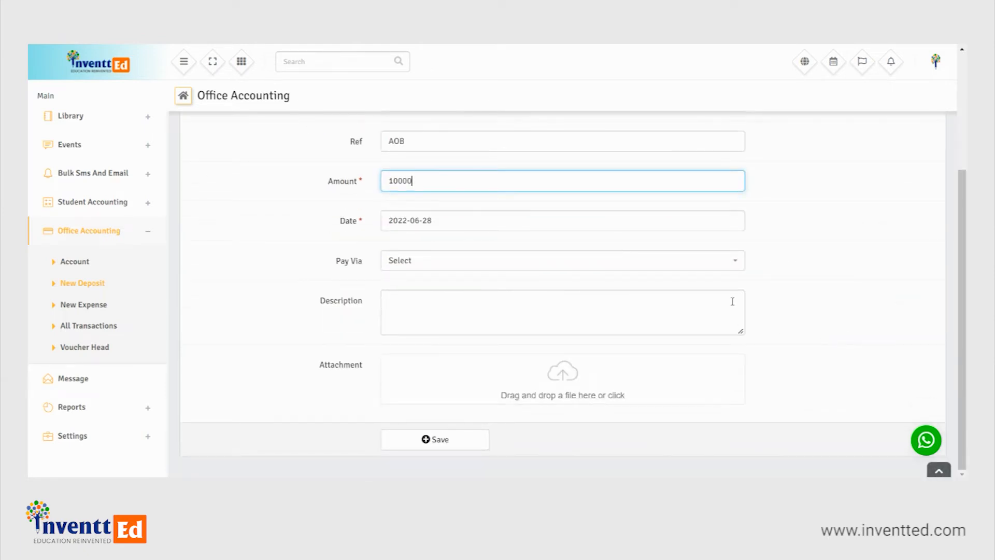
{"action": "left_click", "coordinate": [462, 266]}
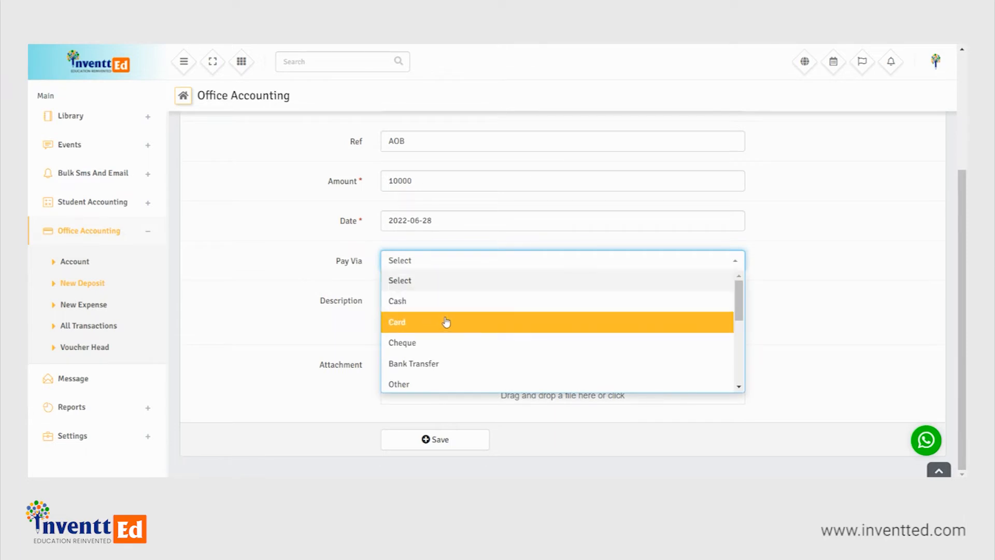
{"action": "left_click", "coordinate": [452, 364]}
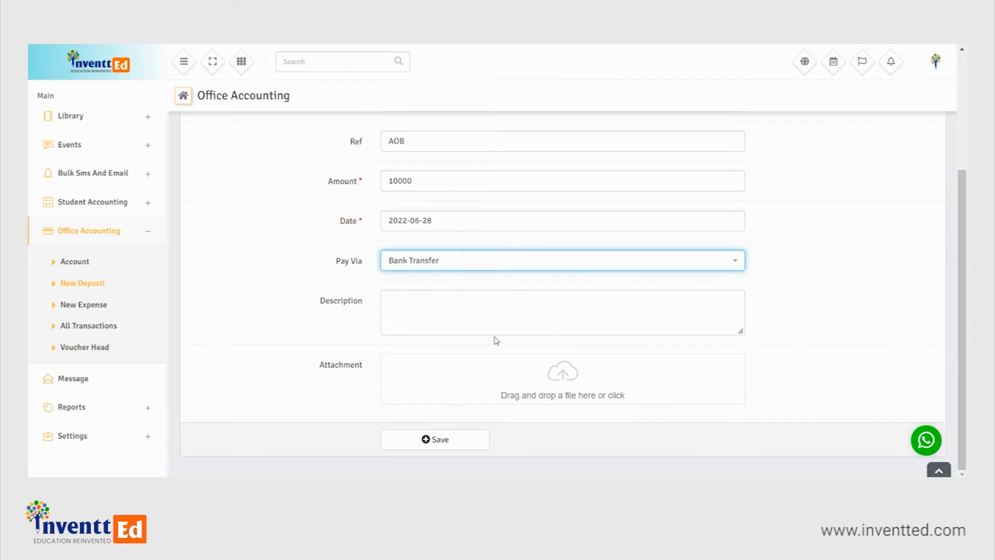
- Describe the deposit as "funding for School's annual meet" and save it
{"action": "left_click", "coordinate": [482, 316]}
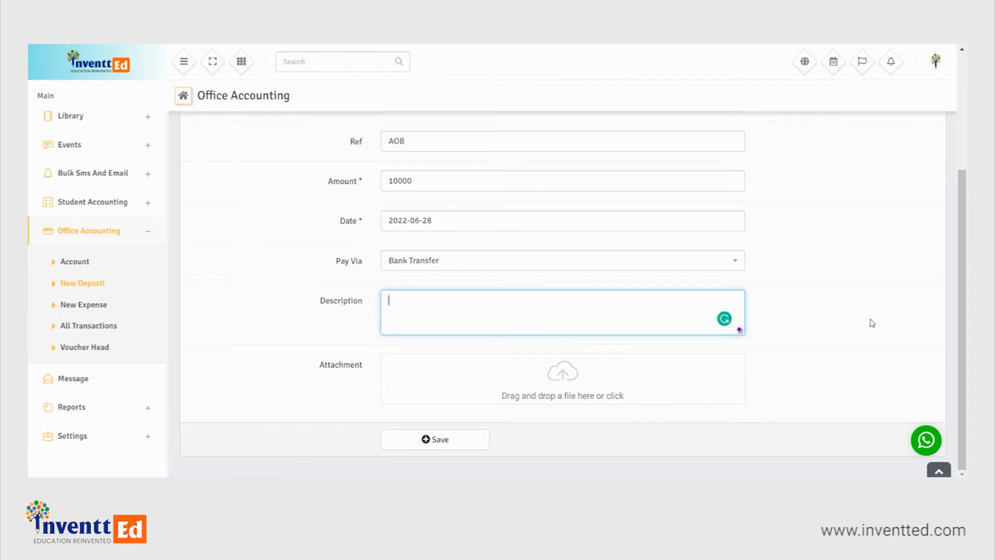
{"action": "type", "text": "unding for School annual meet"}
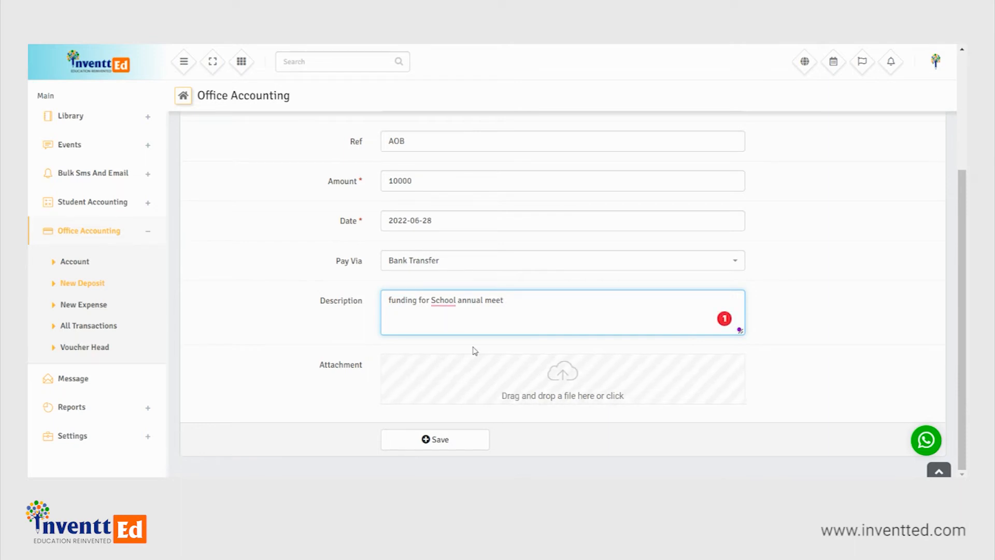
{"action": "mouse_move", "coordinate": [443, 305]}
{"action": "left_click", "coordinate": [452, 334]}
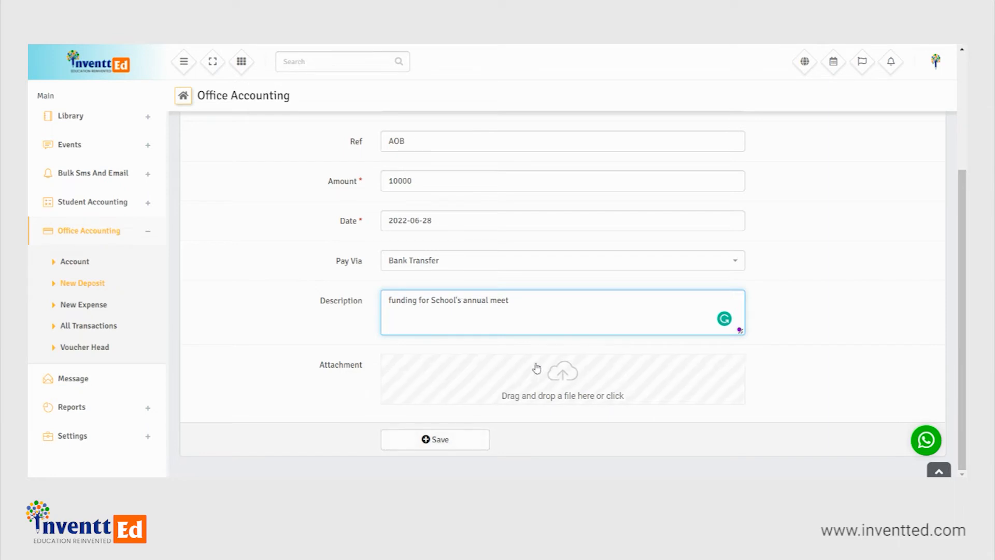
{"action": "left_click", "coordinate": [442, 441]}
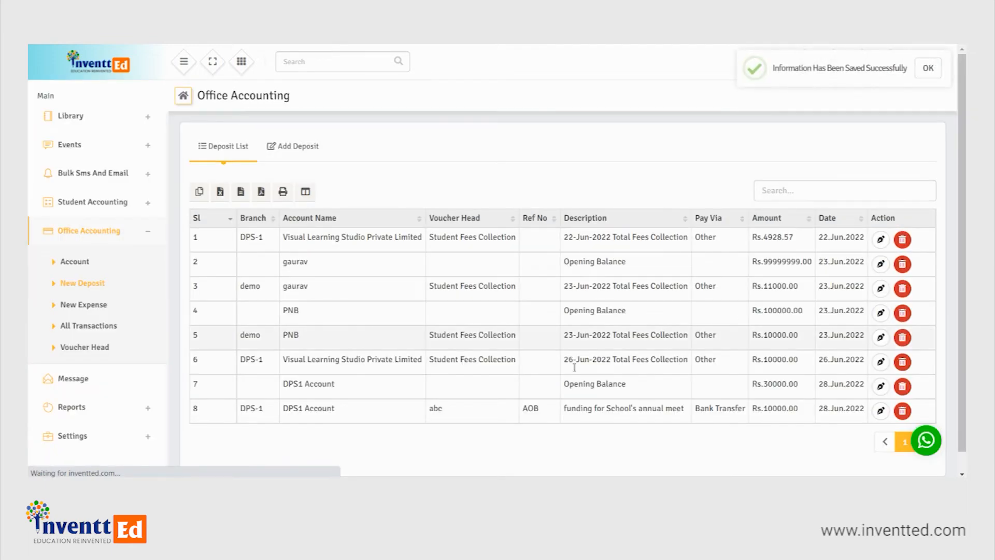
{"action": "scroll", "coordinate": [363, 422], "scroll_direction": "down", "scroll_amount": 1}
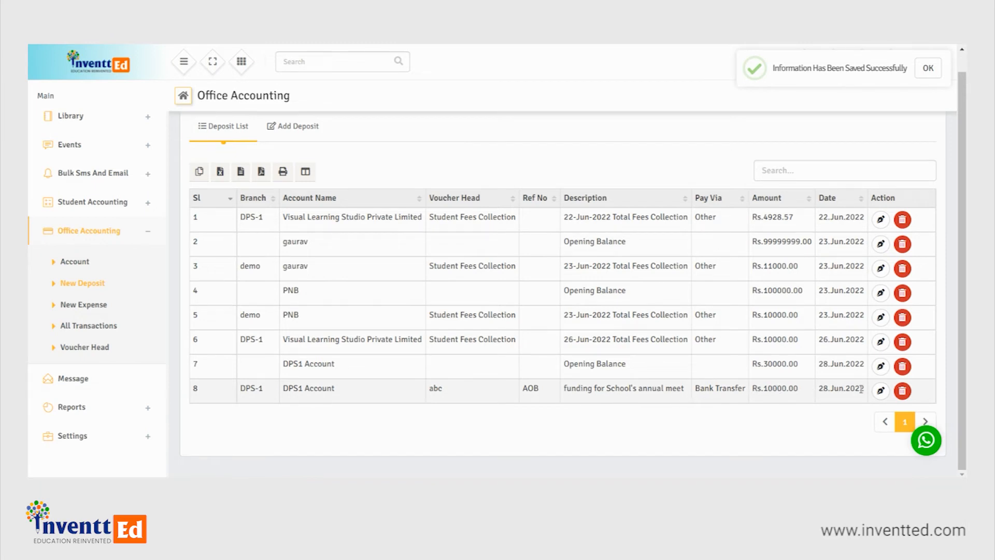
- Start a new expense entry in Office Accounting for branch DPS-1
{"action": "left_click", "coordinate": [90, 306]}
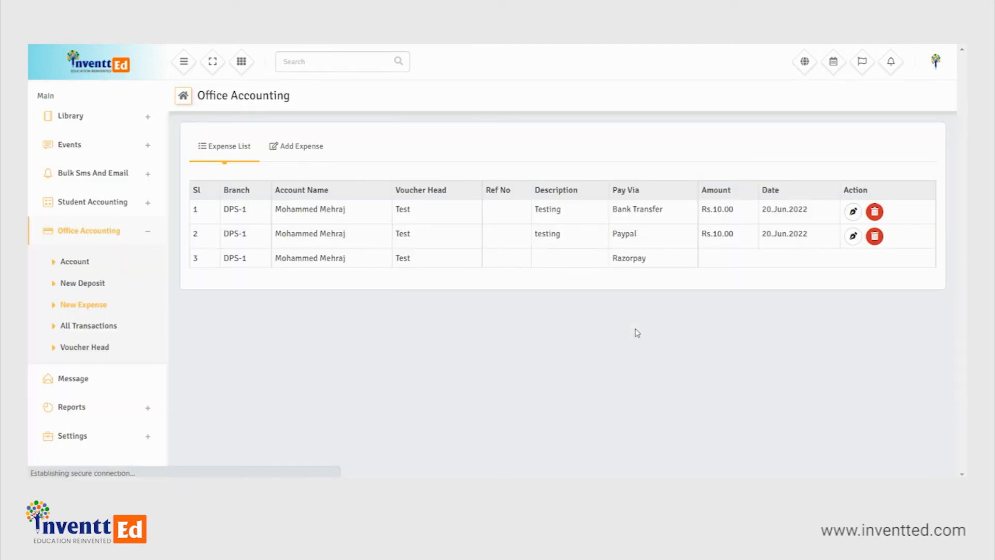
{"action": "scroll", "coordinate": [527, 305], "scroll_direction": "down", "scroll_amount": 5}
{"action": "scroll", "coordinate": [524, 304], "scroll_direction": "up", "scroll_amount": 5}
{"action": "left_click", "coordinate": [299, 146]}
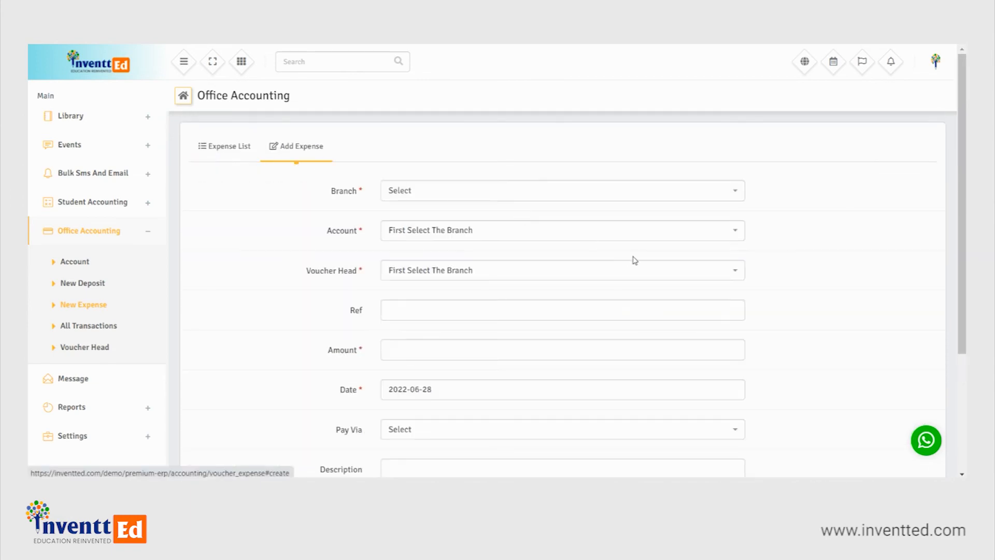
{"action": "left_click", "coordinate": [710, 191]}
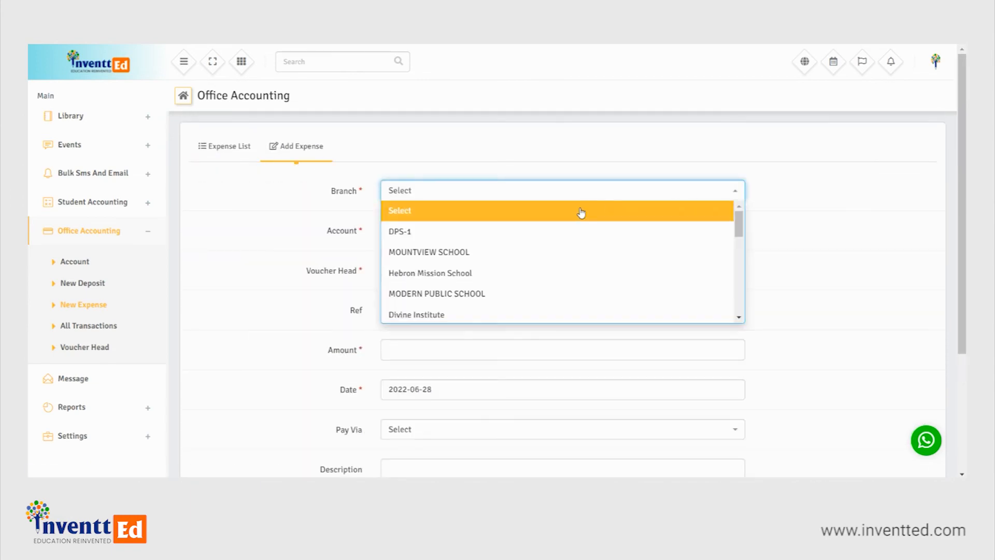
{"action": "left_click", "coordinate": [506, 231]}
- Assign the expense to DPS1 Account with xyz as its voucher head
{"action": "left_click", "coordinate": [641, 230]}
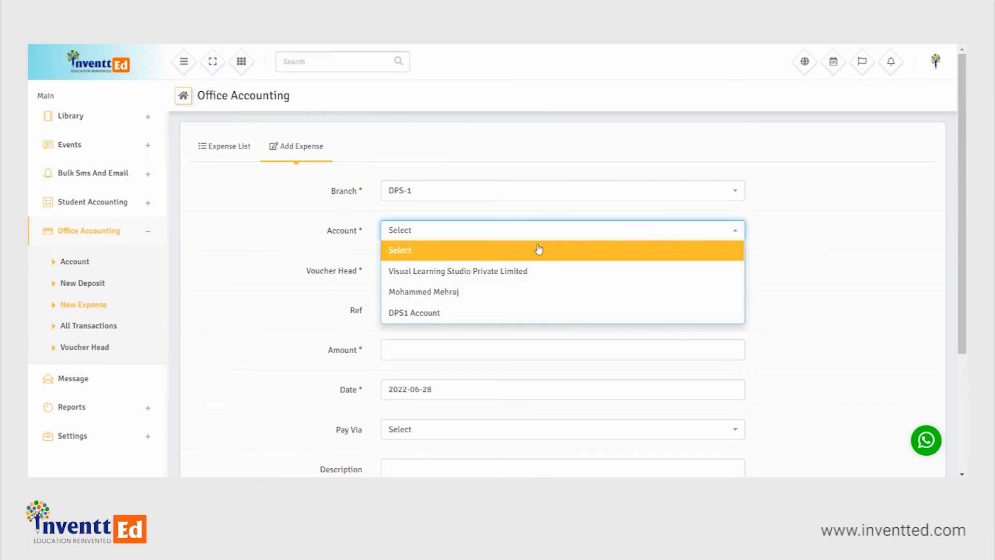
{"action": "left_click", "coordinate": [450, 313]}
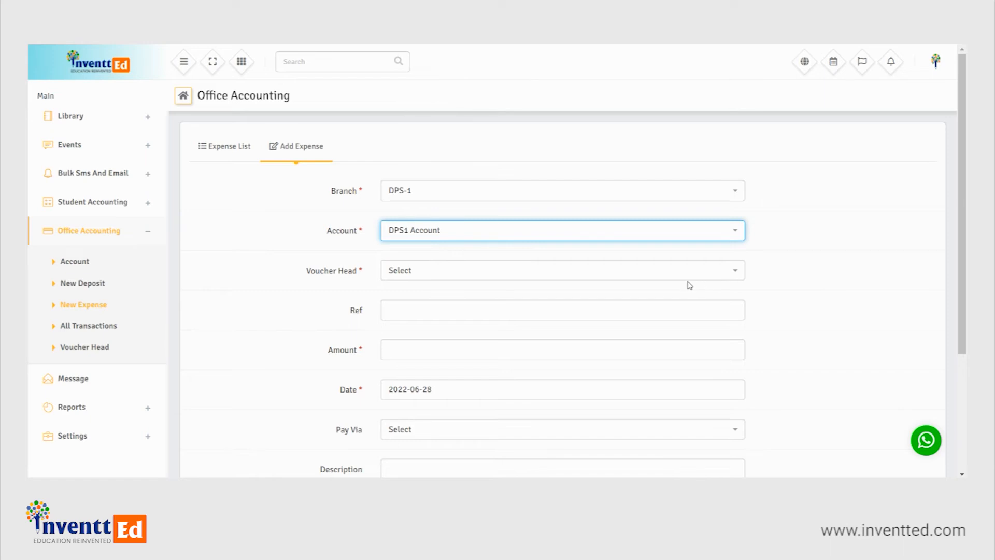
{"action": "left_click", "coordinate": [720, 271]}
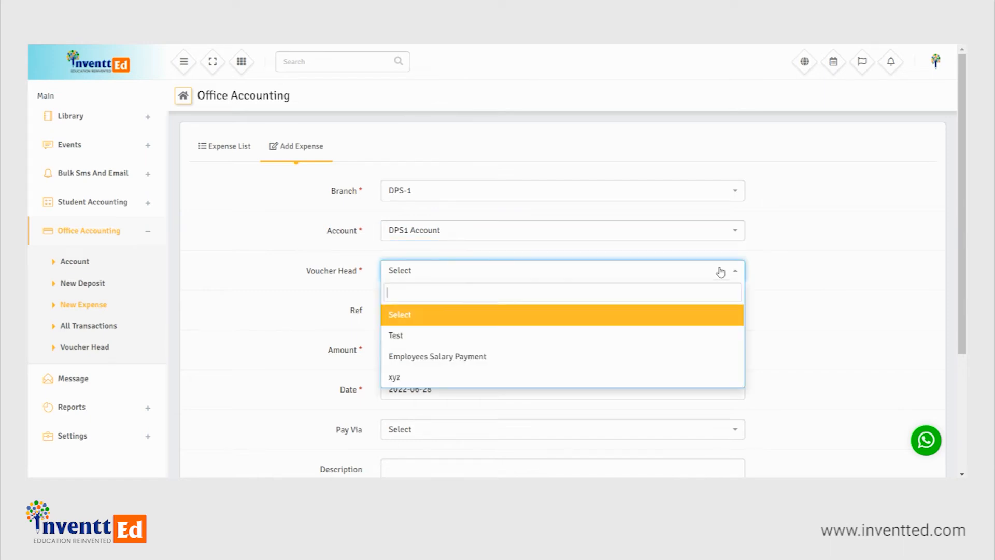
{"action": "left_click", "coordinate": [448, 376]}
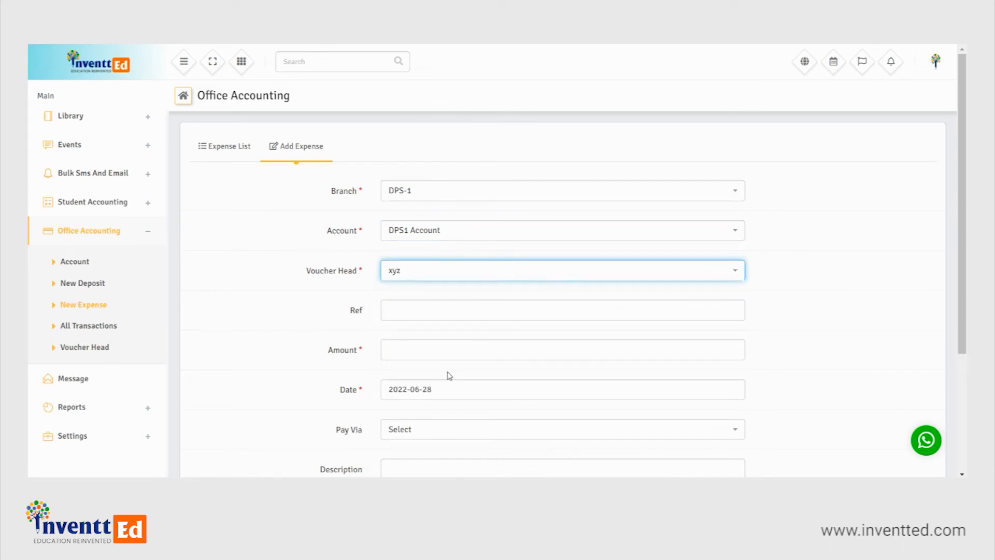
- Enter Annual meet as the expense's reference and set its amount to 10000
{"action": "left_click", "coordinate": [432, 319]}
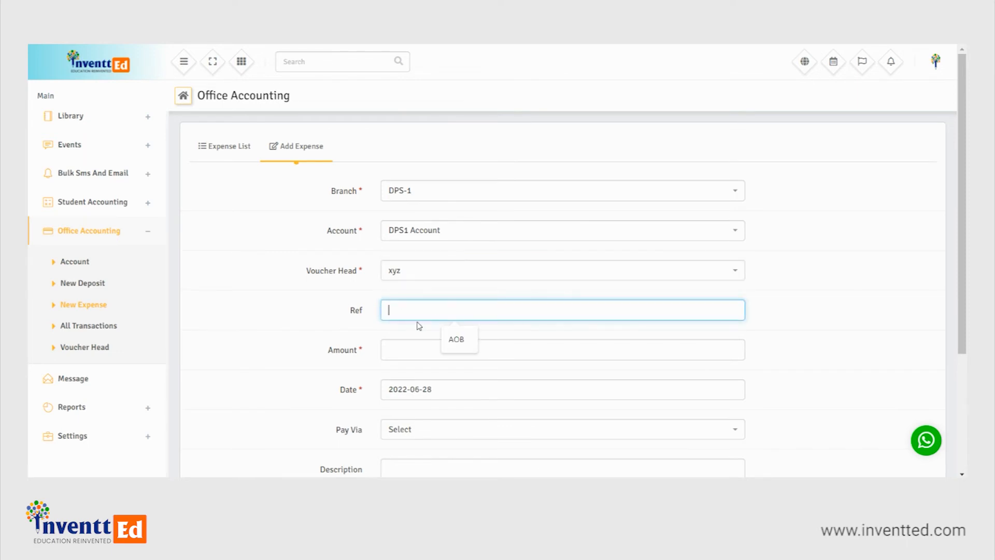
{"action": "type", "text": "Annual meet"}
{"action": "left_click", "coordinate": [430, 346]}
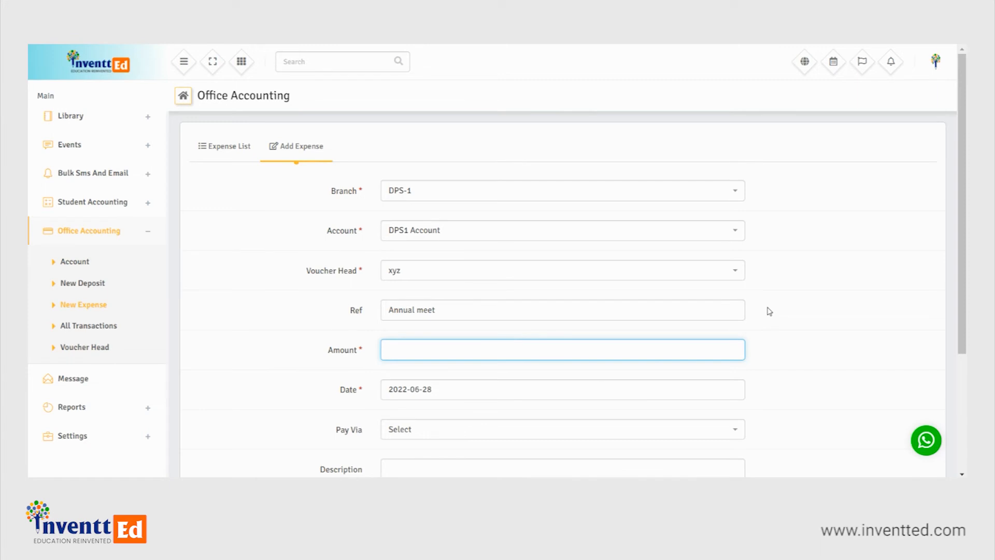
{"action": "type", "text": "10000"}
- Try 2022-06-27 as the expense date and set it back to 2022-06-28
{"action": "scroll", "coordinate": [770, 308], "scroll_direction": "down", "scroll_amount": 4}
{"action": "left_click", "coordinate": [689, 220]}
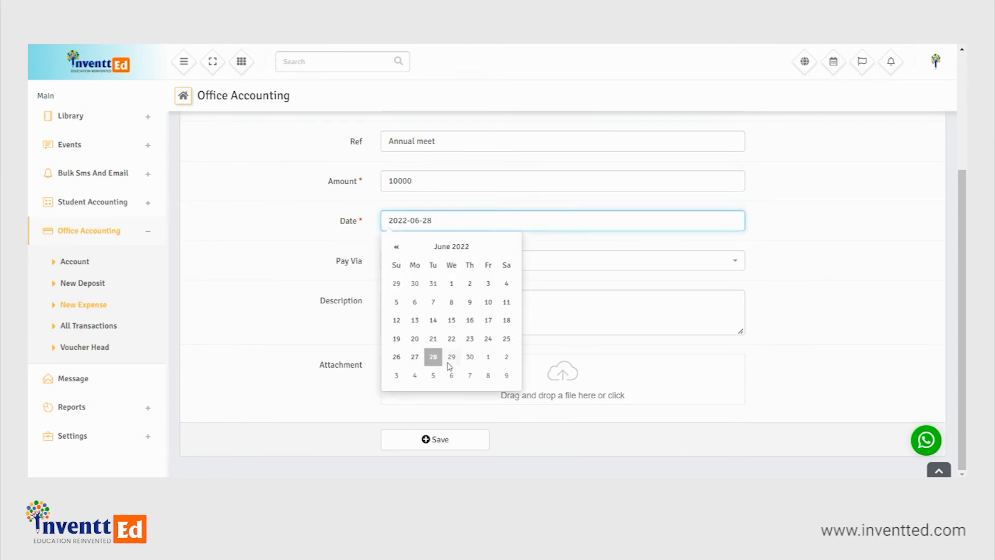
{"action": "left_click", "coordinate": [414, 356]}
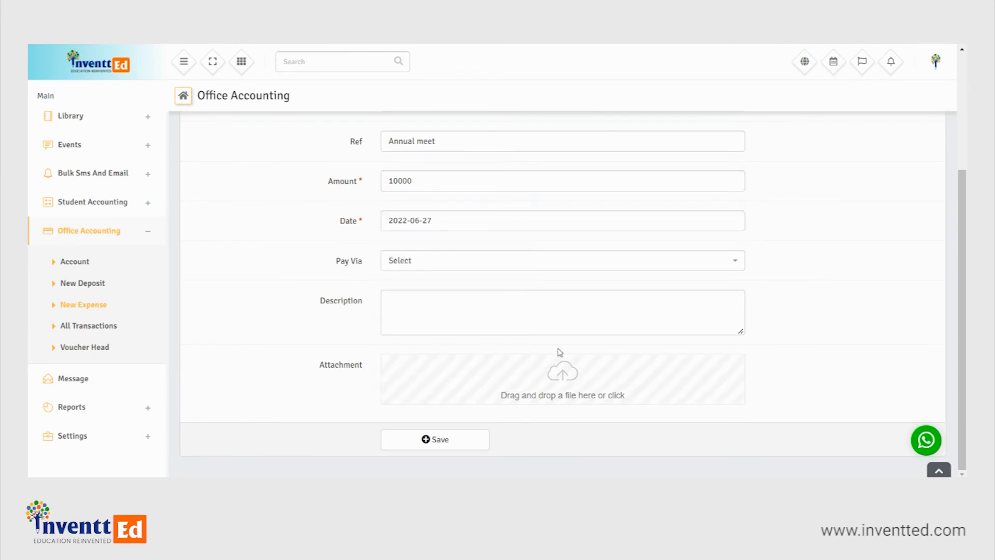
{"action": "left_click", "coordinate": [474, 228]}
{"action": "left_click", "coordinate": [433, 359]}
- Set the expense's payment method to Cash with the description "for decorating the hall", and save the expense
{"action": "left_click", "coordinate": [684, 265]}
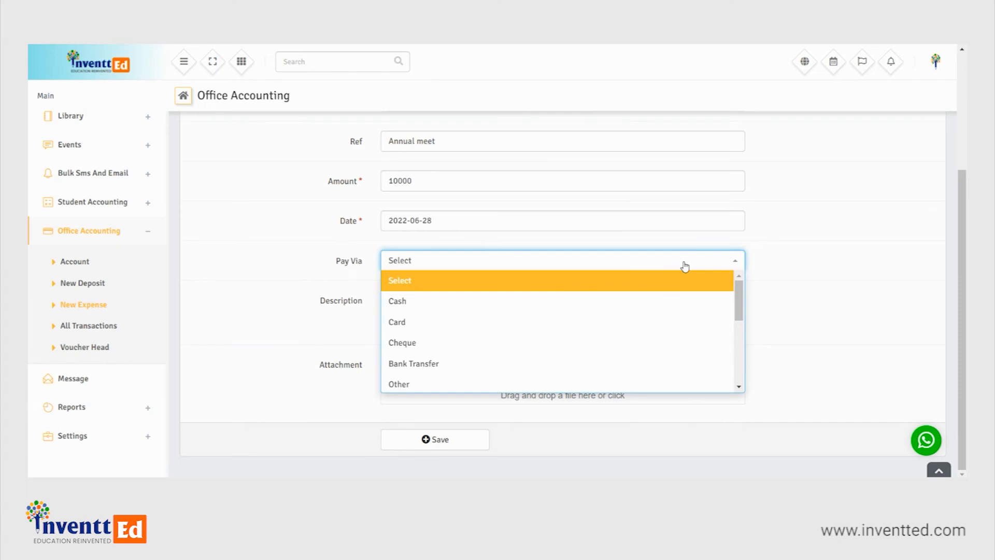
{"action": "left_click", "coordinate": [550, 301]}
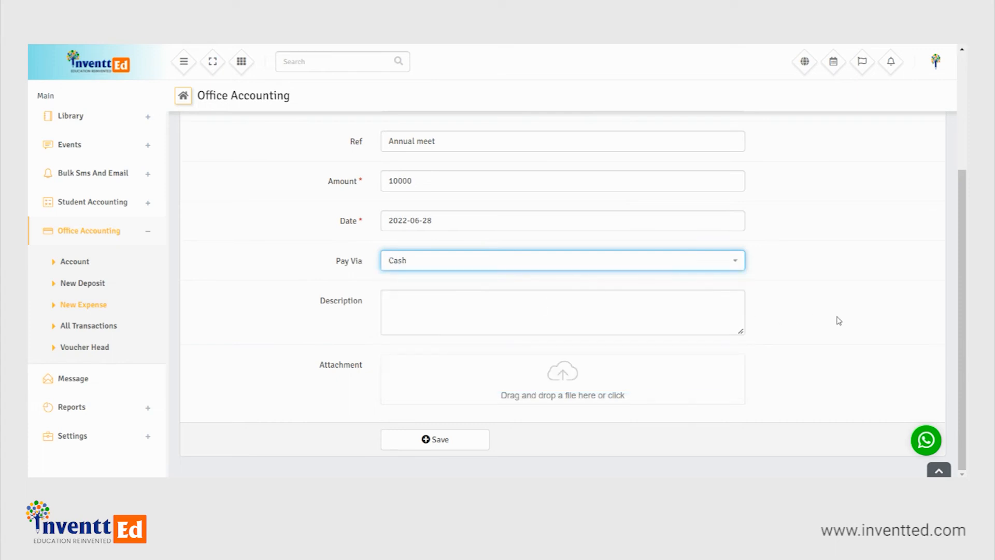
{"action": "left_click", "coordinate": [526, 306]}
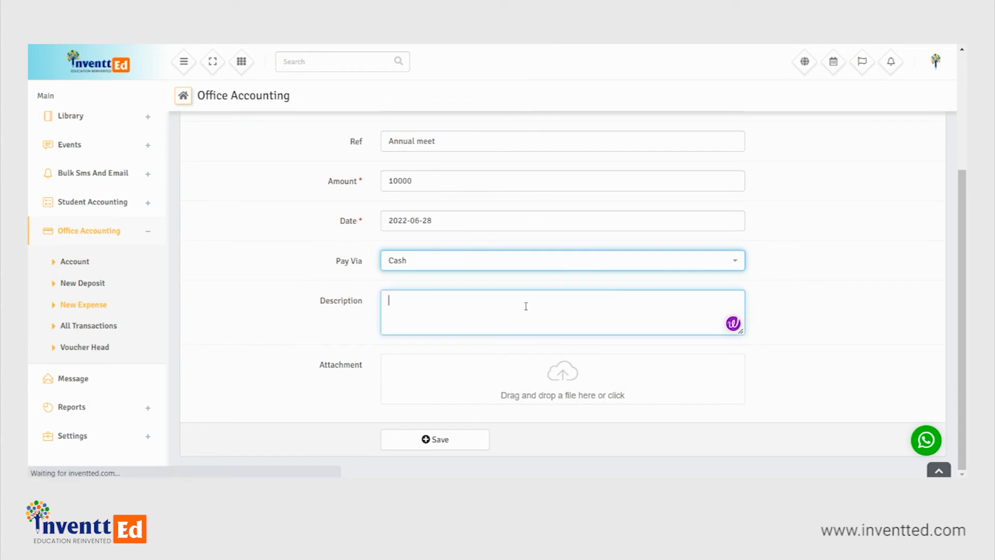
{"action": "type", "text": "for decorating"}
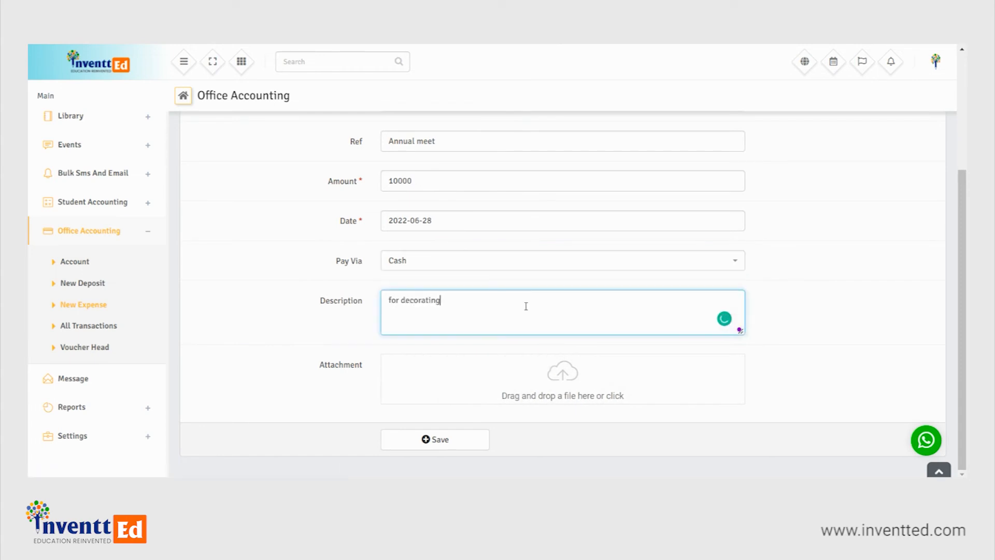
{"action": "type", "text": " the hall"}
{"action": "left_click", "coordinate": [419, 441]}
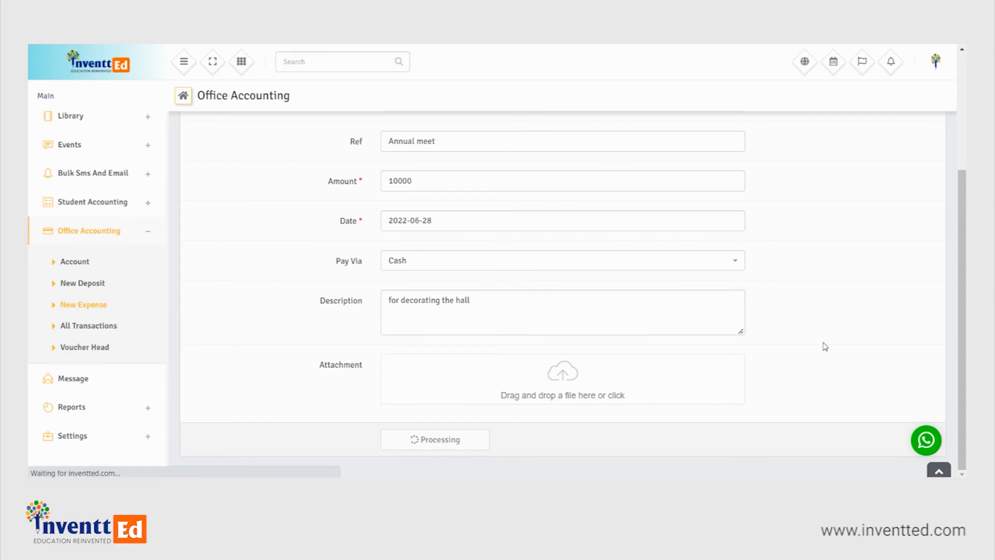
{"action": "scroll", "coordinate": [601, 304], "scroll_direction": "down", "scroll_amount": 3}
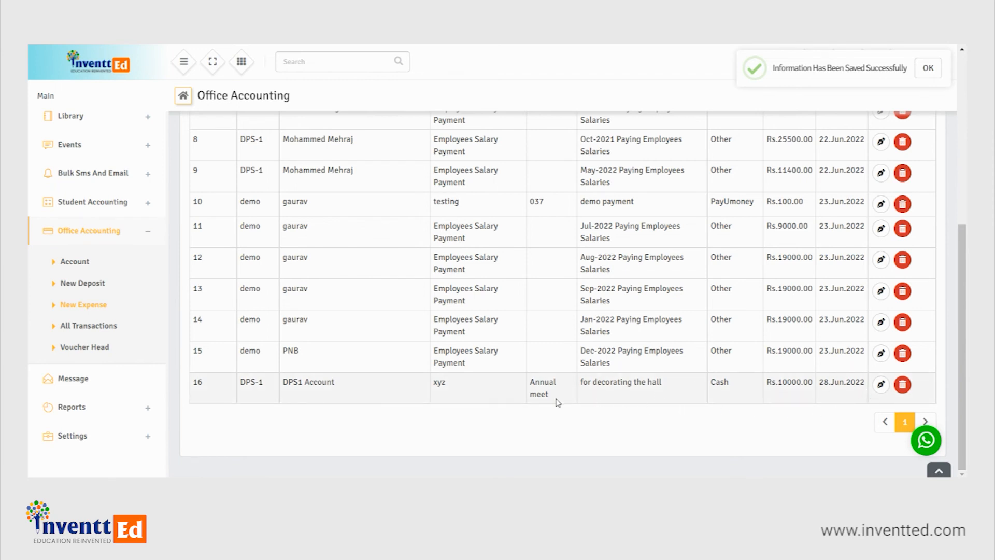
- Review the balances of the DPS1 Account deposit and expense in the list of all transactions
{"action": "left_click", "coordinate": [86, 325]}
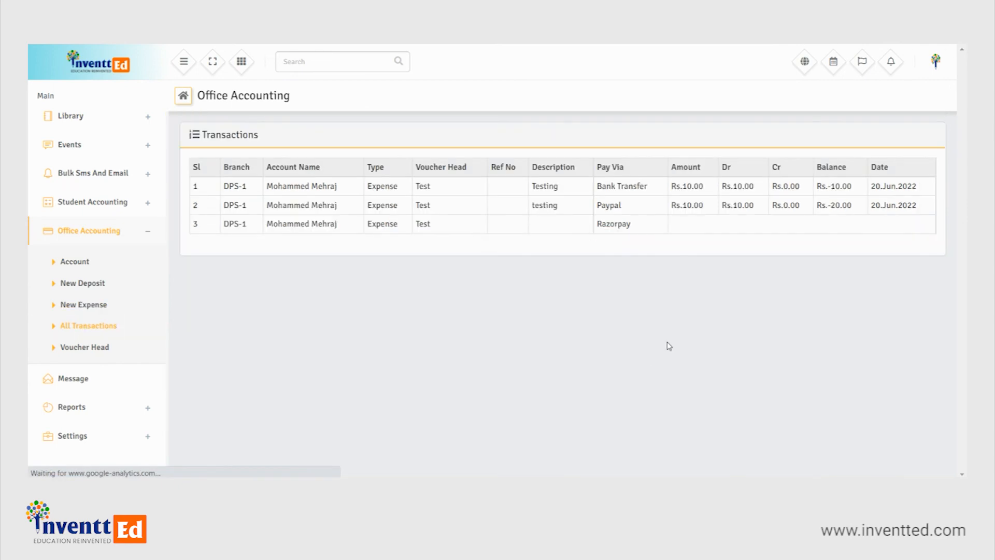
{"action": "scroll", "coordinate": [606, 319], "scroll_direction": "down", "scroll_amount": 12}
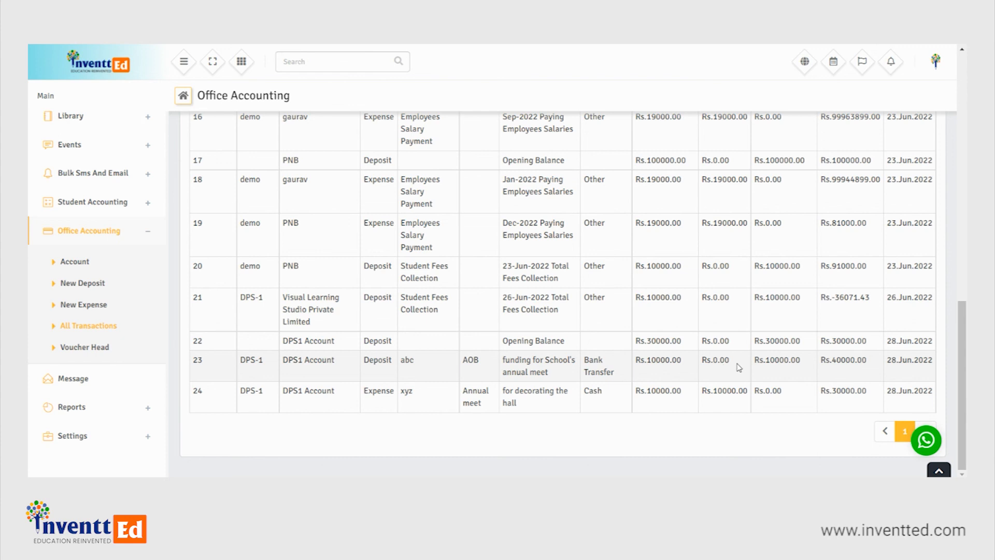
{"action": "left_click_drag", "start_coordinate": [866, 362], "coordinate": [829, 361]}
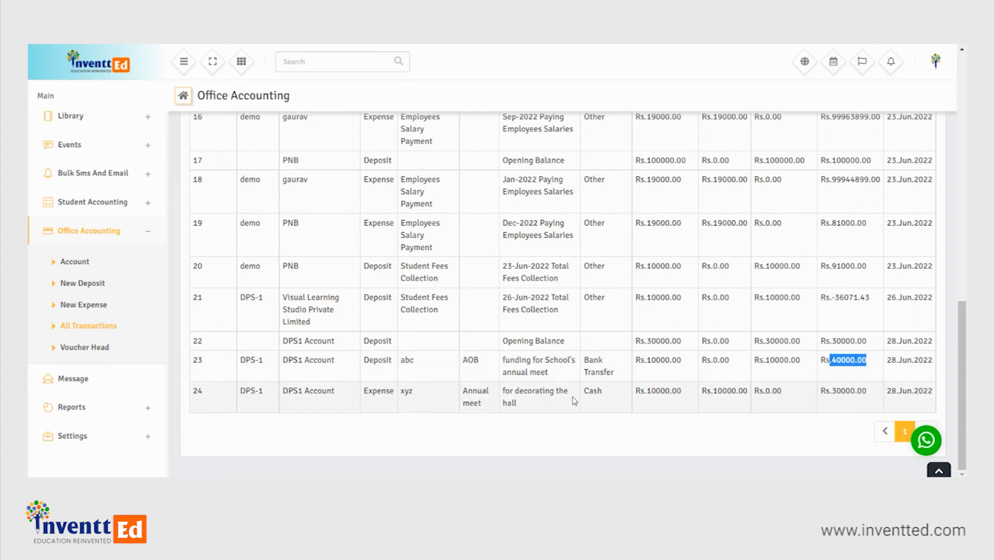
{"action": "left_click_drag", "start_coordinate": [867, 393], "coordinate": [820, 395]}
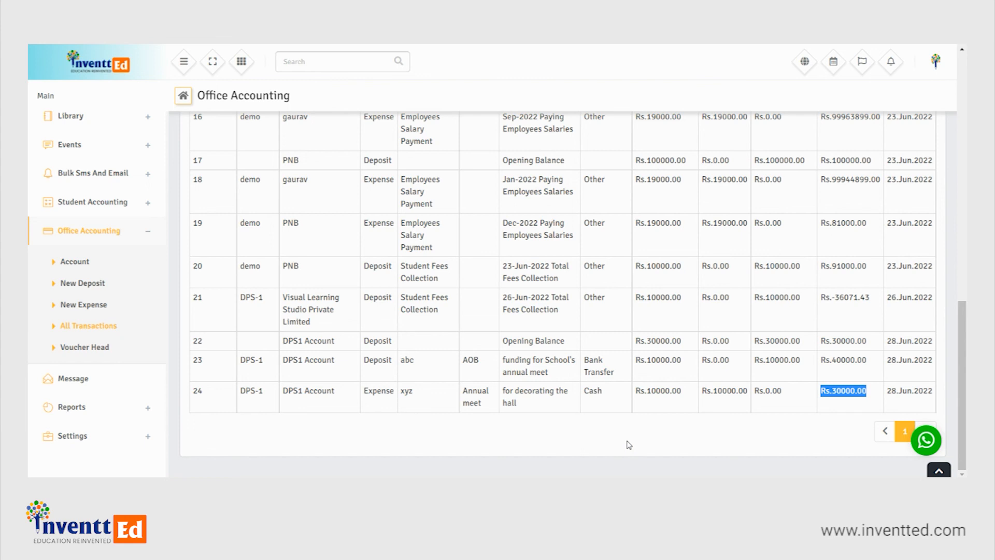
{"action": "scroll", "coordinate": [628, 445], "scroll_direction": "up", "scroll_amount": 15}
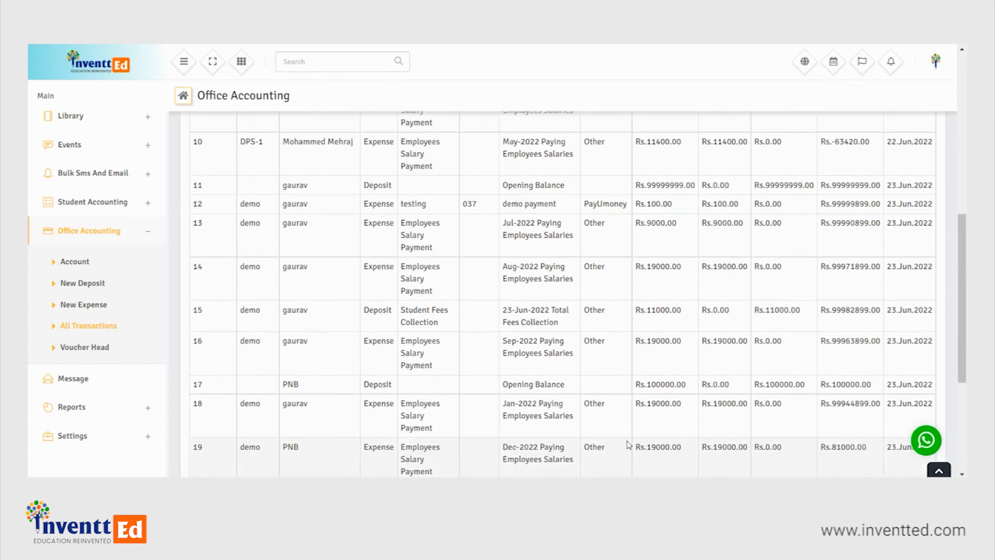